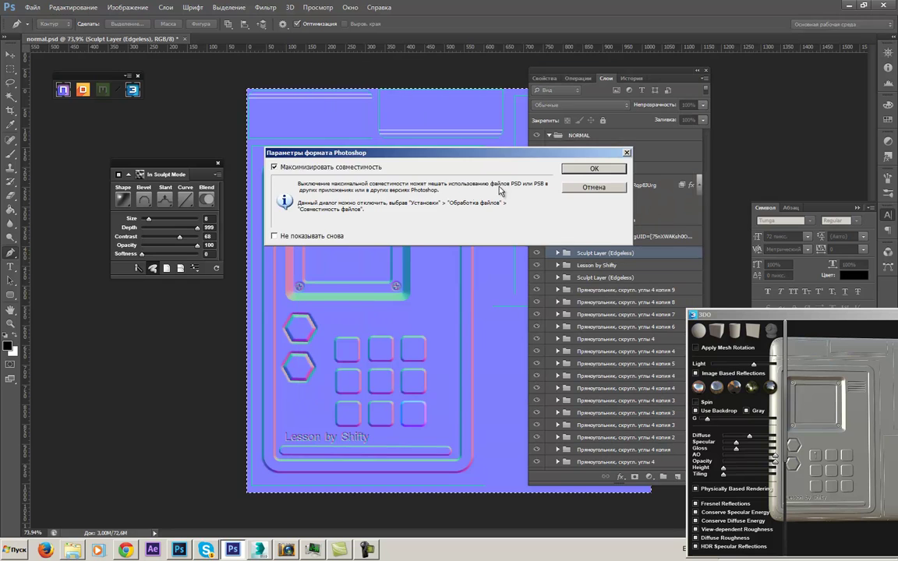
- Save the PSD with maximum compatibility and inspect the normal-mapped panel from several angles in a full-screen 3DO preview
{"action": "left_click", "coordinate": [575, 169]}
{"action": "left_click_drag", "start_coordinate": [717, 314], "coordinate": [264, 252]}
{"action": "key", "text": "space"}
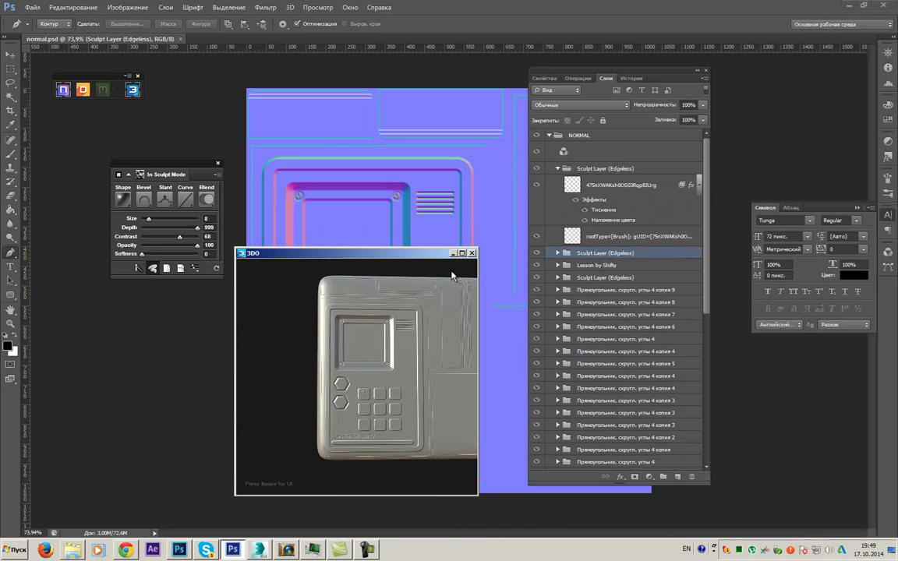
{"action": "left_click", "coordinate": [461, 254]}
{"action": "mouse_move", "coordinate": [587, 264]}
{"action": "left_mouse_down"}
{"action": "mouse_move", "coordinate": [527, 265]}
{"action": "mouse_move", "coordinate": [584, 265]}
{"action": "left_mouse_up"}
{"action": "left_click_drag", "start_coordinate": [506, 308], "coordinate": [560, 382]}
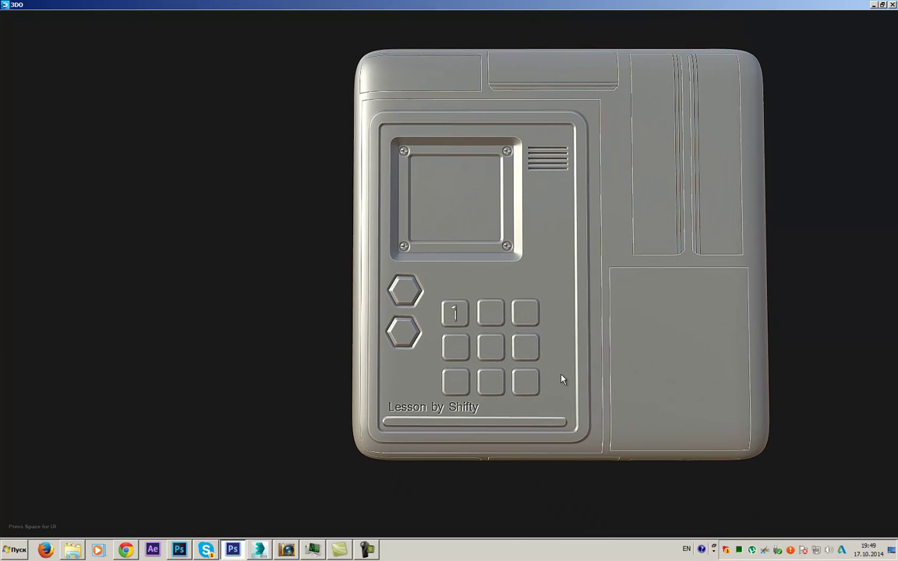
{"action": "left_click_drag", "start_coordinate": [565, 267], "coordinate": [517, 304]}
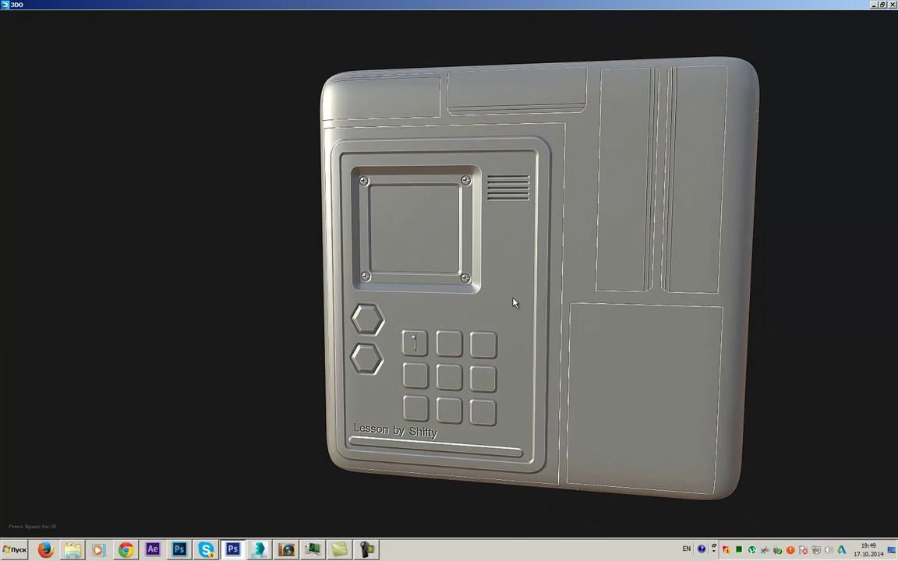
- Preview the normal map on the cylinder mesh and compare the different image-based reflection environments while rotating it
{"action": "key", "text": "space"}
{"action": "left_click", "coordinate": [47, 21]}
{"action": "left_click_drag", "start_coordinate": [468, 234], "coordinate": [554, 277]}
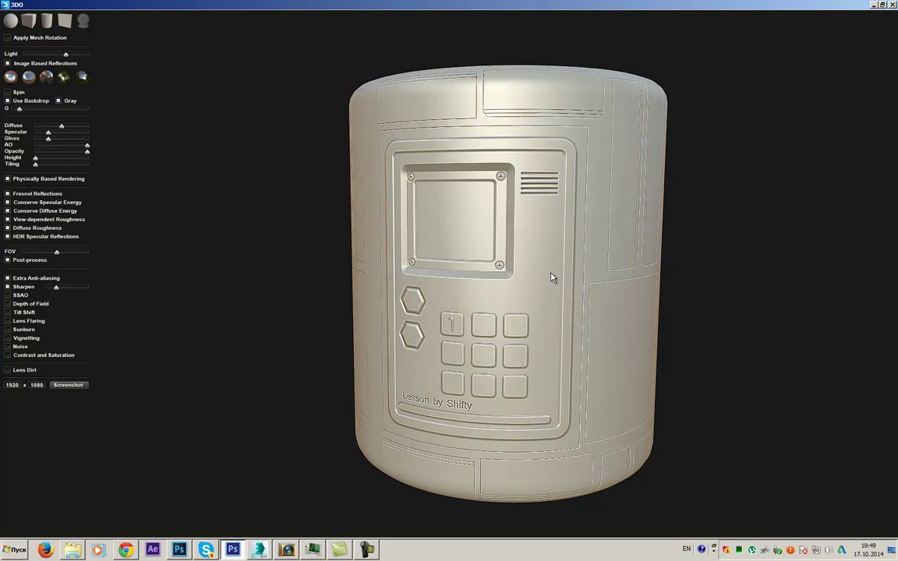
{"action": "left_click_drag", "start_coordinate": [509, 213], "coordinate": [454, 273]}
{"action": "left_click", "coordinate": [64, 81]}
{"action": "left_click", "coordinate": [46, 81]}
{"action": "left_click", "coordinate": [29, 82]}
{"action": "left_click", "coordinate": [15, 81]}
{"action": "left_click", "coordinate": [28, 81]}
{"action": "mouse_move", "coordinate": [434, 222]}
{"action": "left_mouse_down"}
{"action": "mouse_move", "coordinate": [461, 219]}
{"action": "mouse_move", "coordinate": [421, 217]}
{"action": "left_mouse_up"}
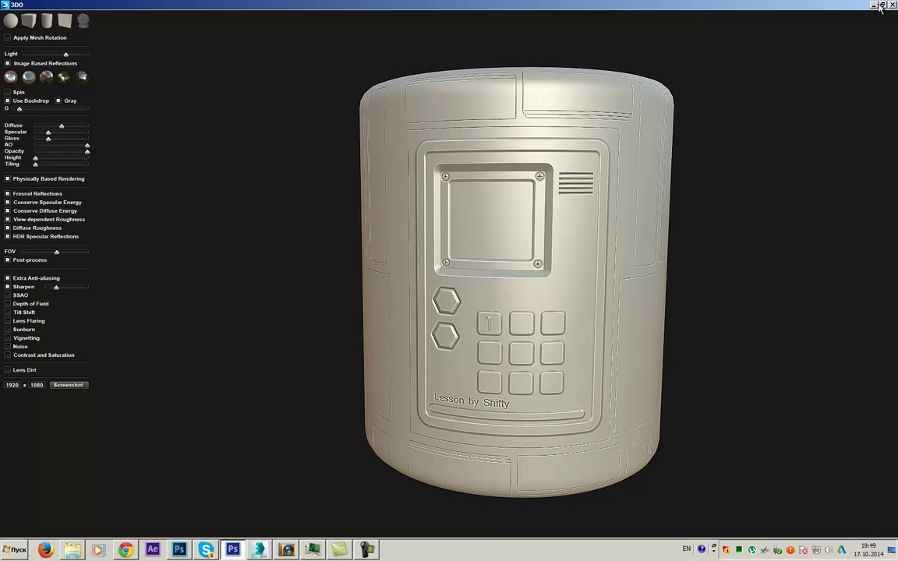
- Restore the 3DO preview to its smaller window and minimize it
{"action": "left_click", "coordinate": [882, 5]}
{"action": "left_click_drag", "start_coordinate": [435, 258], "coordinate": [803, 277]}
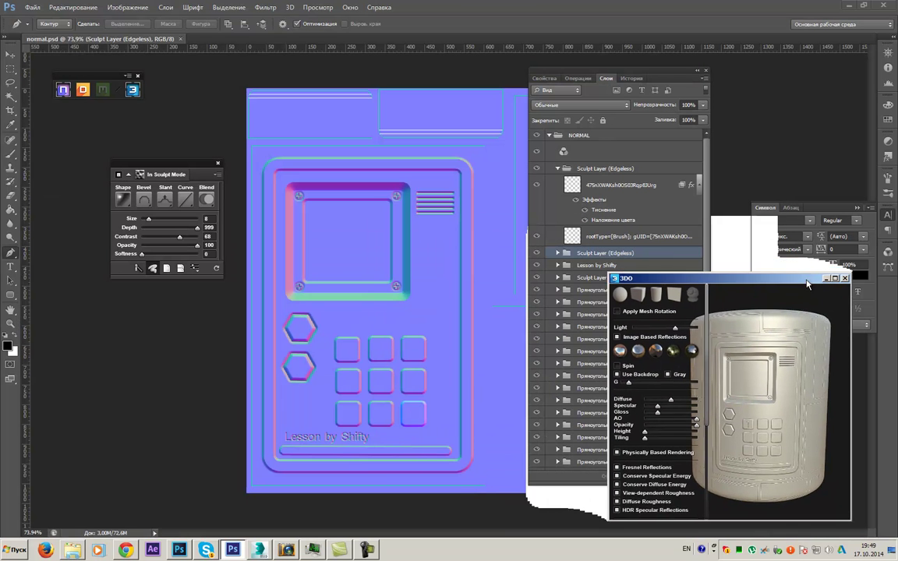
{"action": "left_click", "coordinate": [822, 274]}
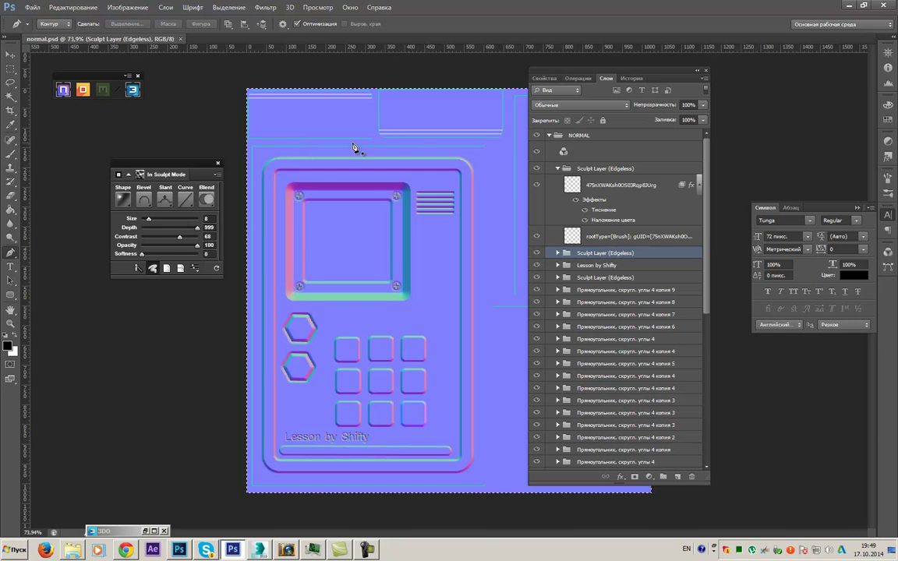
- Clear the canvas selection, close the sculpting panel and switch to the Brush tool
{"action": "key", "text": "ctrl+d"}
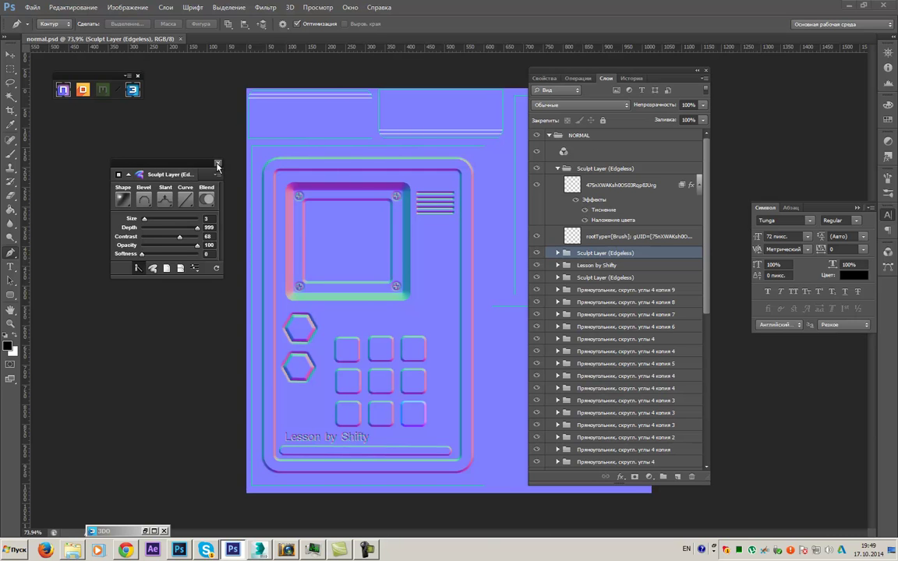
{"action": "left_click", "coordinate": [217, 165]}
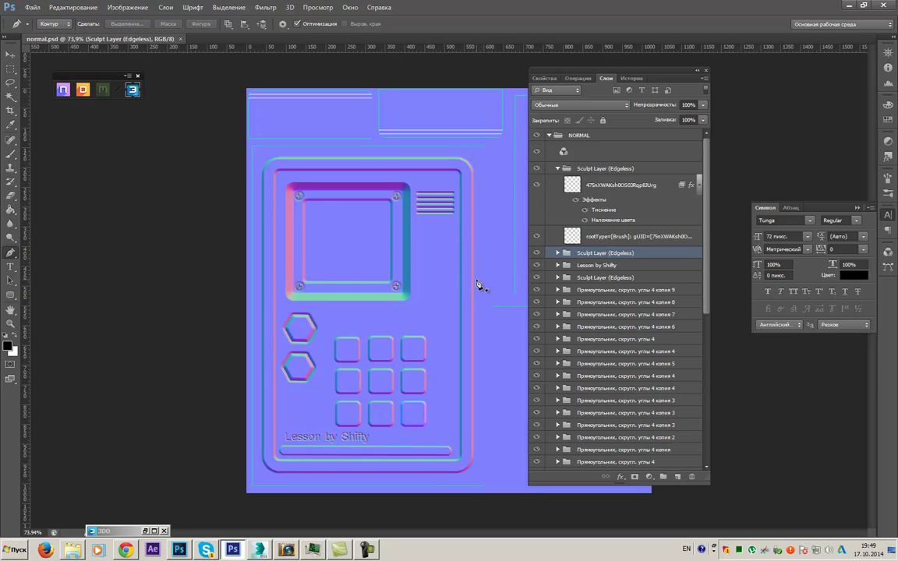
{"action": "key", "text": "b"}
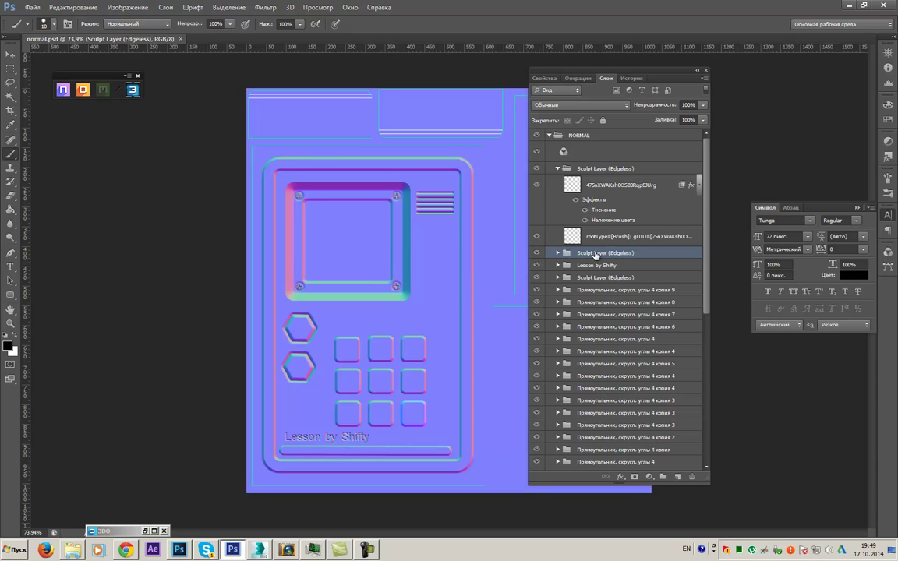
- Check the sculpt groups by toggling visibility, and delete the Sculpt Layer (Edgeless) group directly below Lesson by Shifty
{"action": "left_click", "coordinate": [538, 254]}
{"action": "left_click", "coordinate": [538, 253]}
{"action": "left_click", "coordinate": [537, 253]}
{"action": "left_click", "coordinate": [537, 254]}
{"action": "left_click", "coordinate": [567, 280]}
{"action": "key", "text": "Delete"}
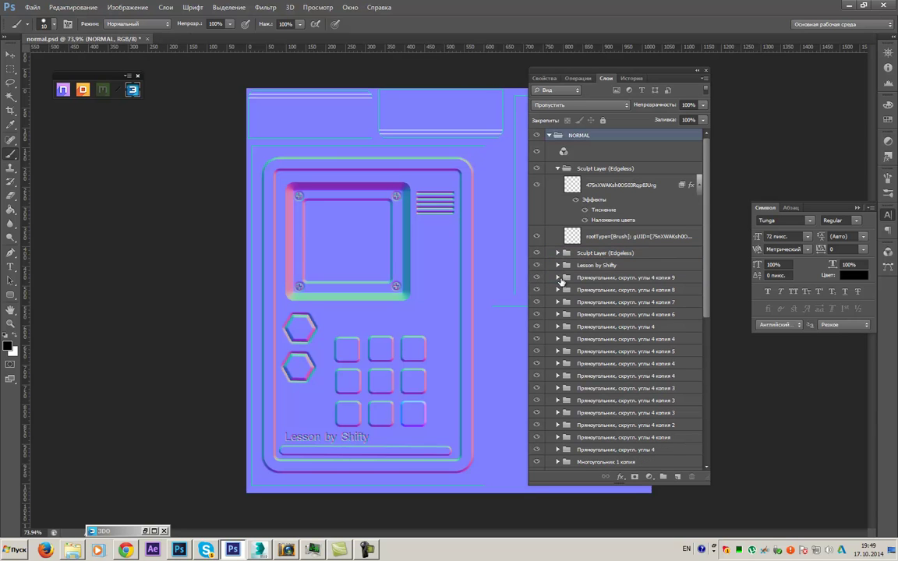
- Identify the nine keypad button groups by toggling their visibility, and select all nine with every one shown
{"action": "left_click", "coordinate": [538, 303]}
{"action": "left_click", "coordinate": [539, 302]}
{"action": "left_click", "coordinate": [538, 303]}
{"action": "left_click", "coordinate": [538, 315]}
{"action": "left_click", "coordinate": [536, 328]}
{"action": "left_click", "coordinate": [536, 341]}
{"action": "left_click_drag", "start_coordinate": [538, 364], "coordinate": [537, 433]}
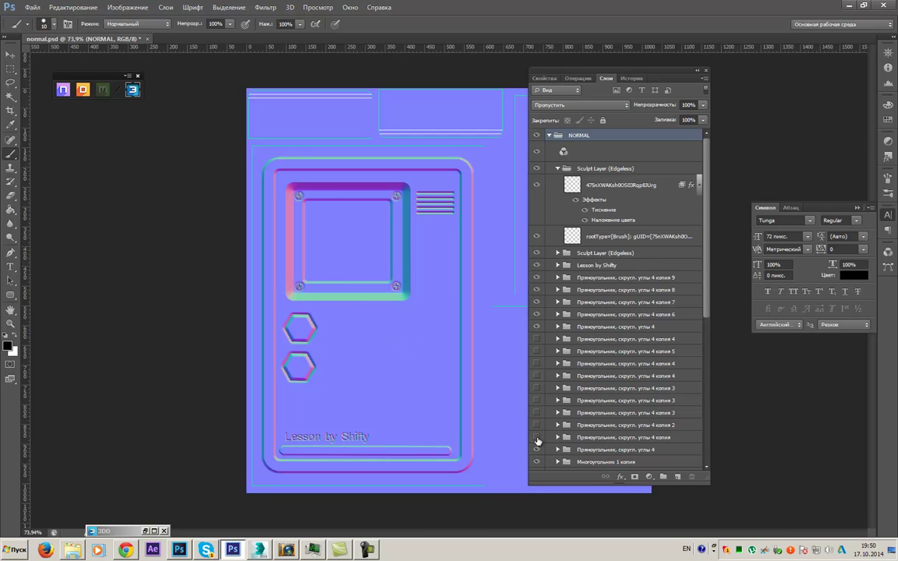
{"action": "left_click", "coordinate": [578, 441]}
{"action": "left_click", "coordinate": [580, 341], "text": "shift"}
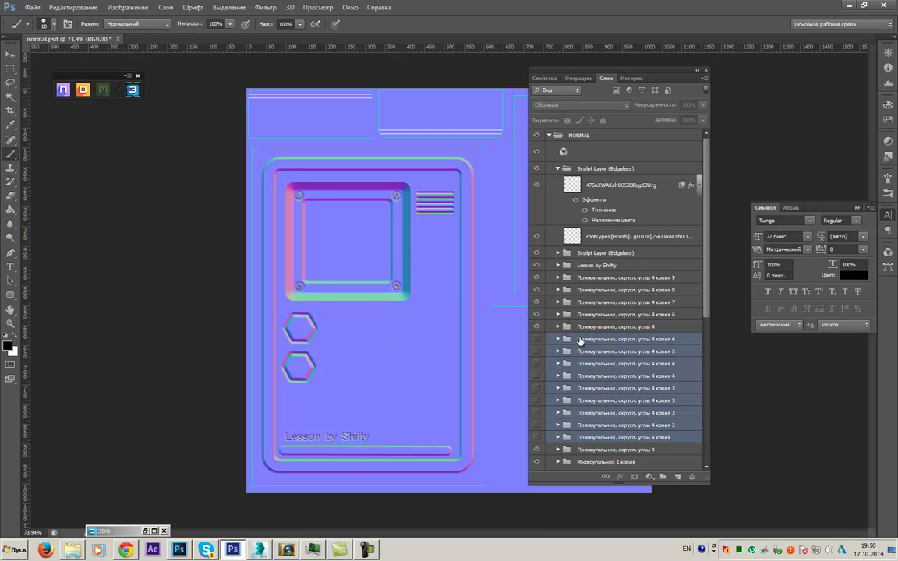
{"action": "left_click_drag", "start_coordinate": [538, 341], "coordinate": [538, 439]}
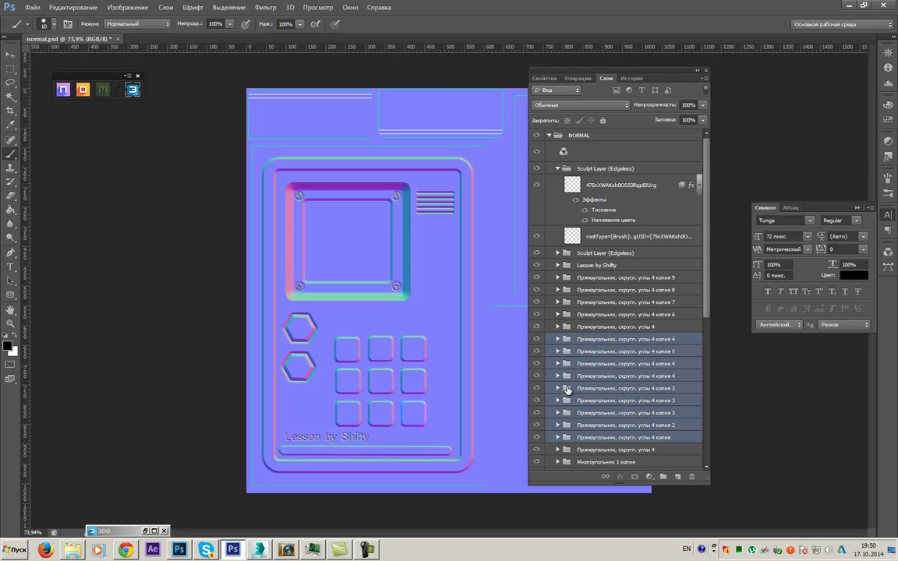
- Merge the nine selected keypad button groups into one layer and load its outlines as a selection
{"action": "right_click", "coordinate": [598, 359]}
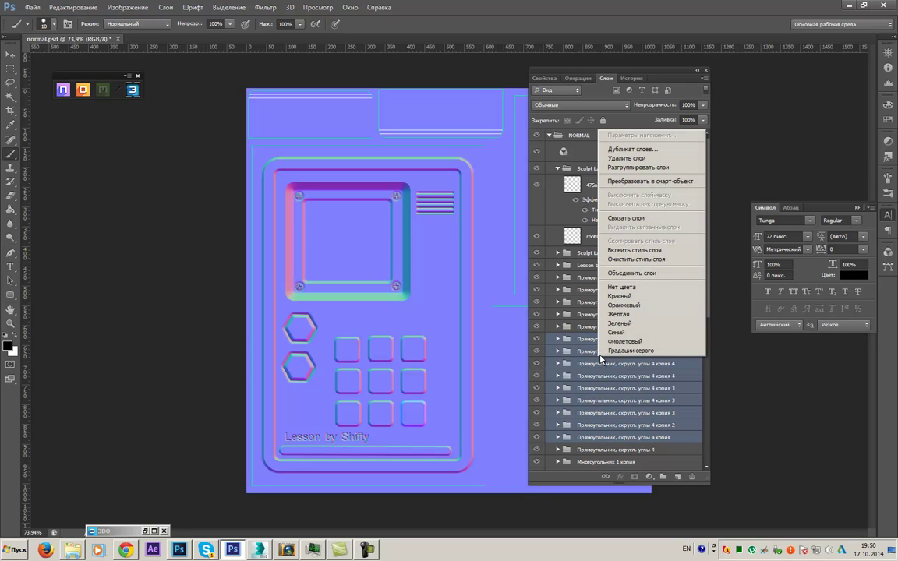
{"action": "left_click", "coordinate": [610, 389]}
{"action": "right_click", "coordinate": [608, 388]}
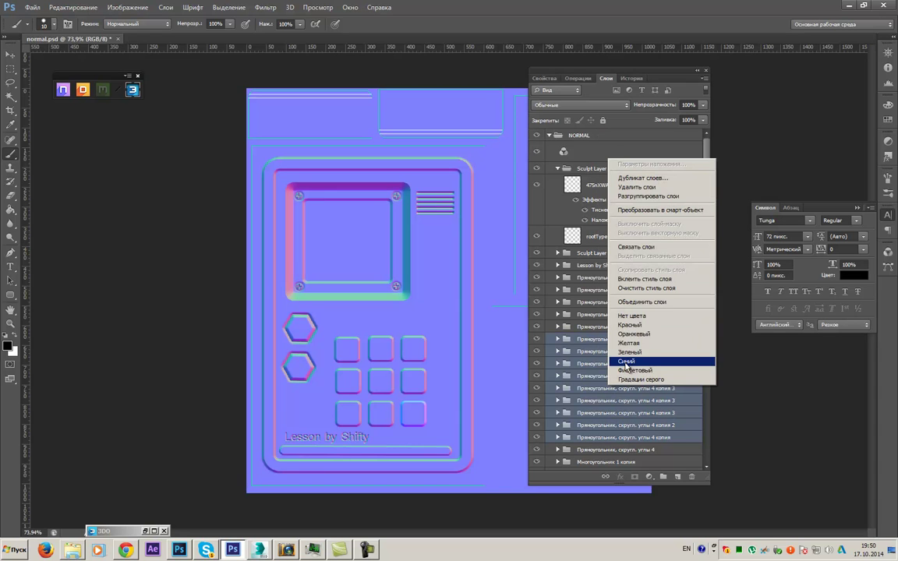
{"action": "left_click", "coordinate": [594, 400]}
{"action": "right_click", "coordinate": [593, 400]}
{"action": "left_click", "coordinate": [634, 316]}
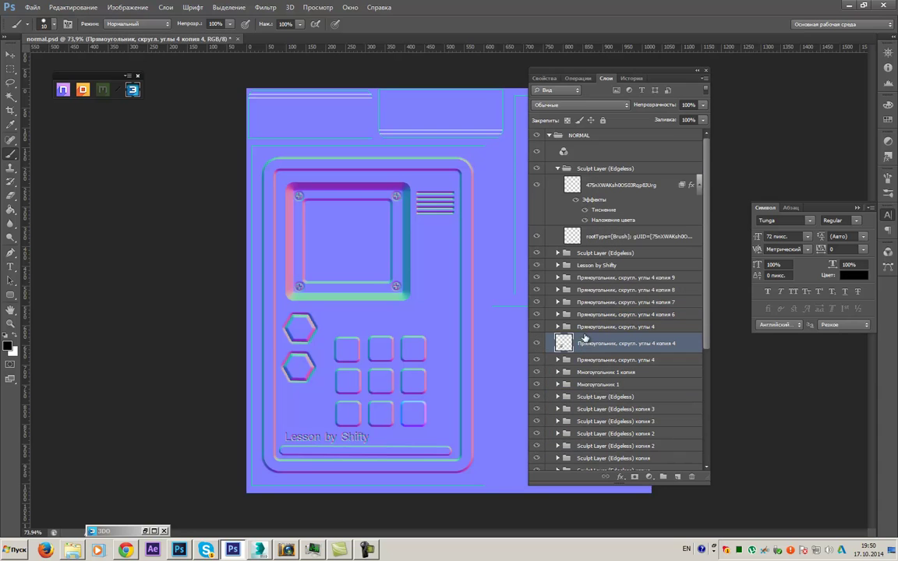
{"action": "left_click", "coordinate": [563, 343], "text": "ctrl"}
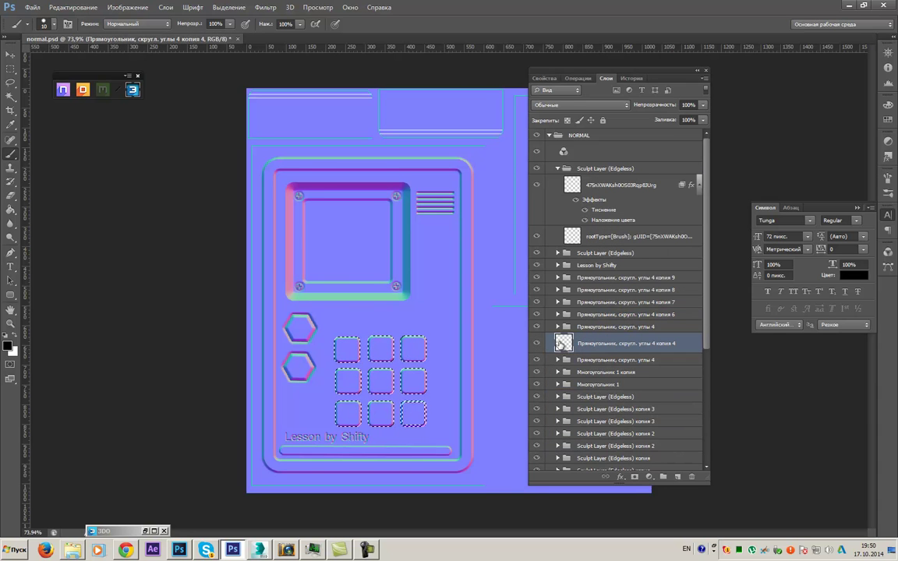
- Create a new layer group named COLOR above the NORMAL group
{"action": "left_click", "coordinate": [574, 135]}
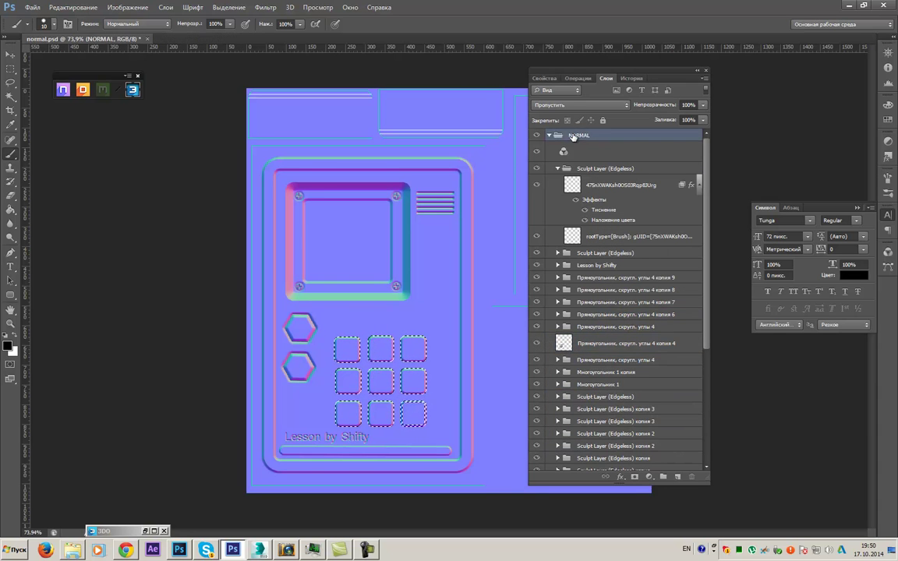
{"action": "left_click", "coordinate": [665, 478]}
{"action": "double_click", "coordinate": [592, 135]}
{"action": "type", "text": "c"}
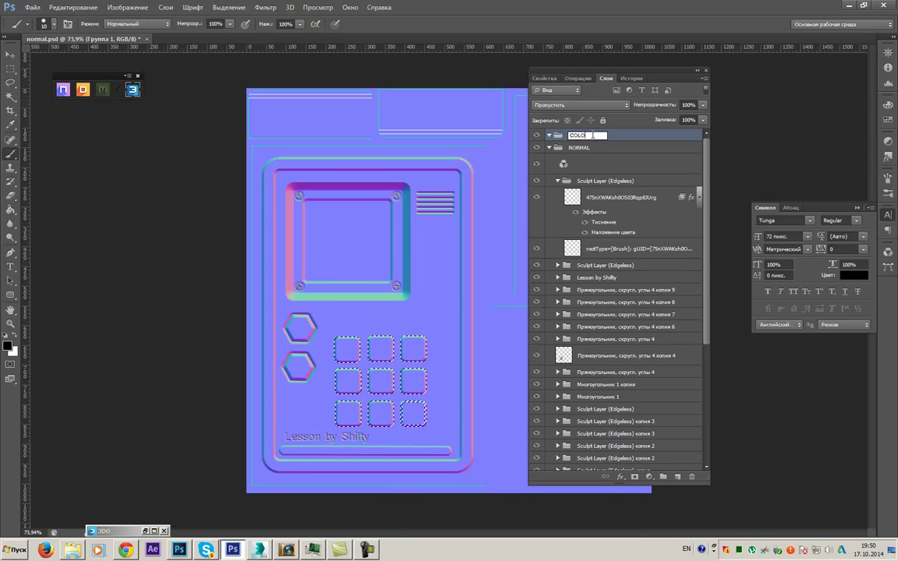
{"action": "key", "text": "Return"}
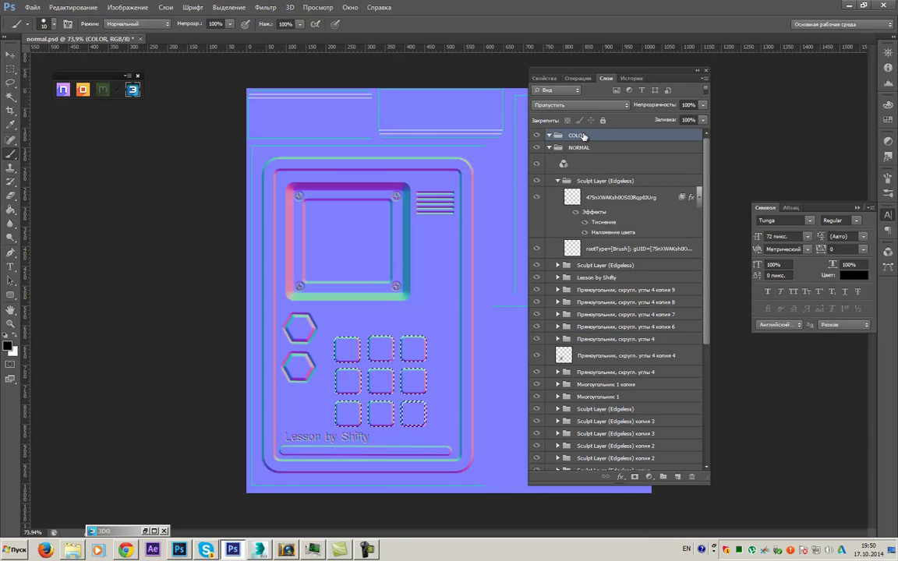
- Add a new layer inside COLOR and fill the selected keypad buttons with red using the Paint Bucket
{"action": "left_click", "coordinate": [678, 476]}
{"action": "left_click", "coordinate": [566, 379]}
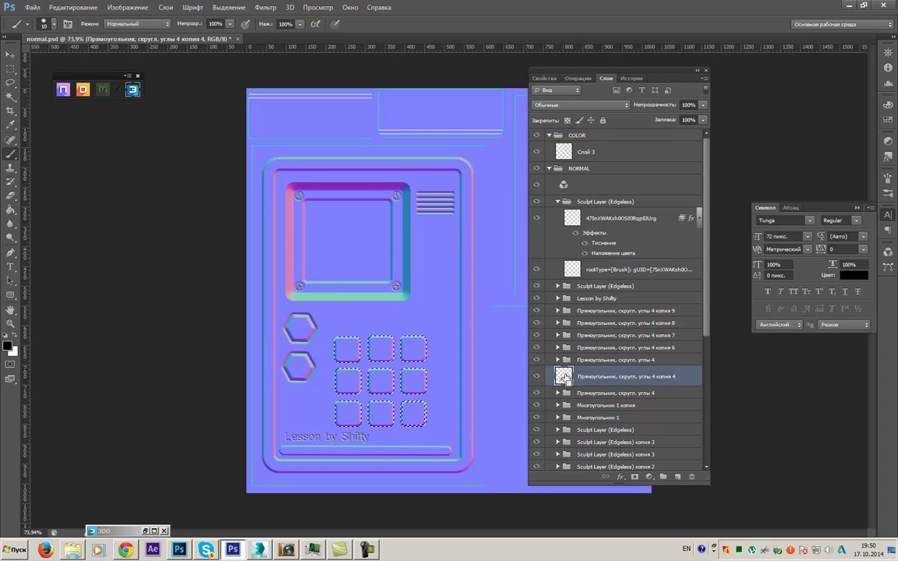
{"action": "key", "text": "g"}
{"action": "left_click", "coordinate": [541, 154]}
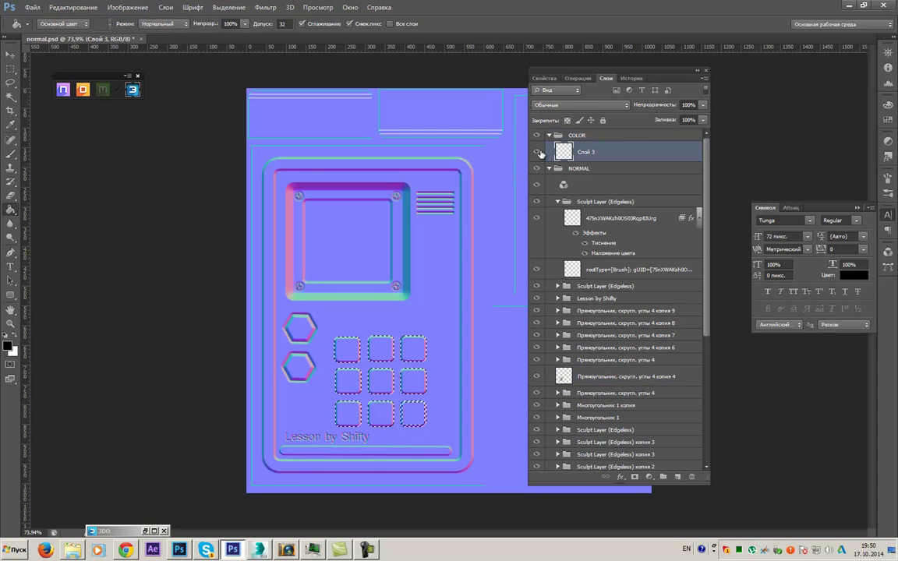
{"action": "left_click", "coordinate": [8, 346]}
{"action": "left_click", "coordinate": [310, 254]}
{"action": "left_click", "coordinate": [409, 260]}
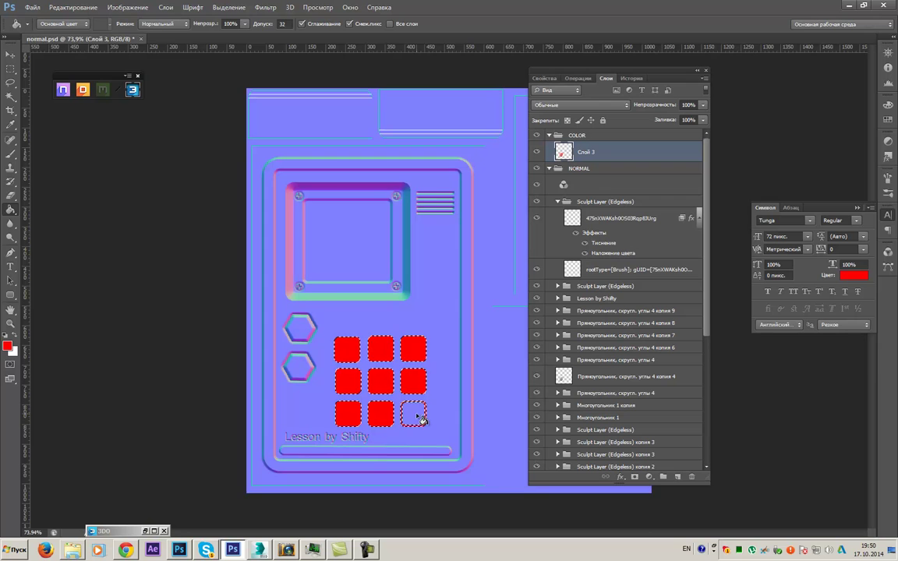
- Hide the red fill layer and extend the selection to include the interior of the last keypad button in the bottom row
{"action": "scroll", "coordinate": [429, 421], "scroll_direction": "up", "scroll_amount": 4}
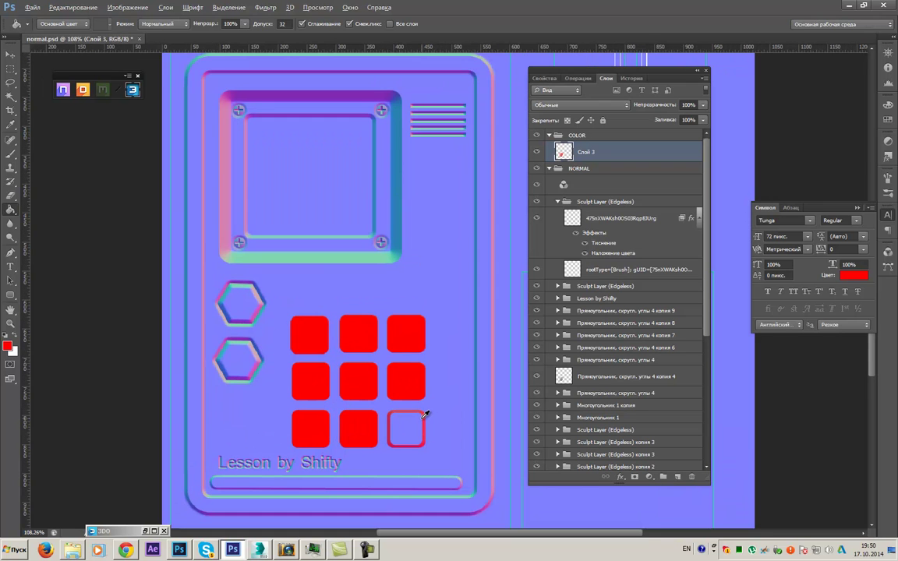
{"action": "scroll", "coordinate": [425, 415], "scroll_direction": "down", "scroll_amount": 3}
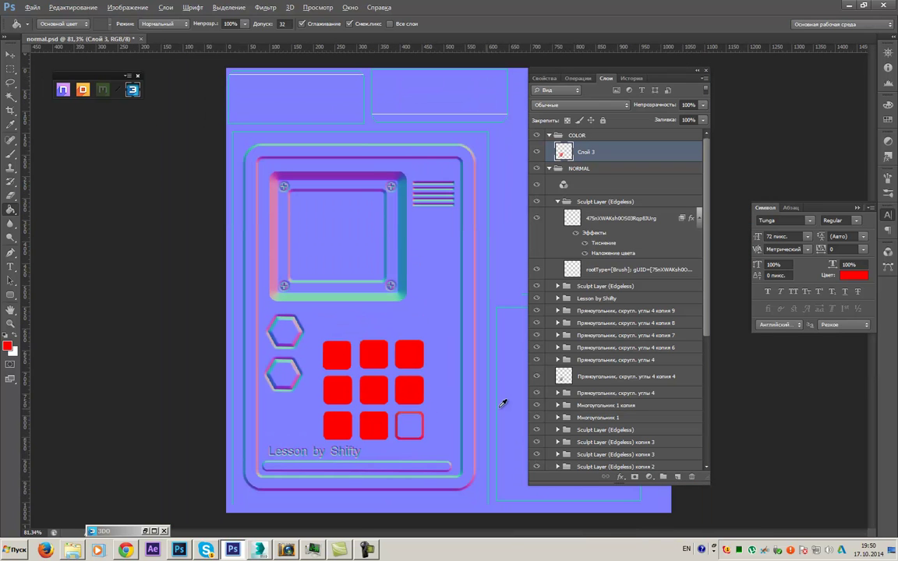
{"action": "left_click", "coordinate": [536, 152]}
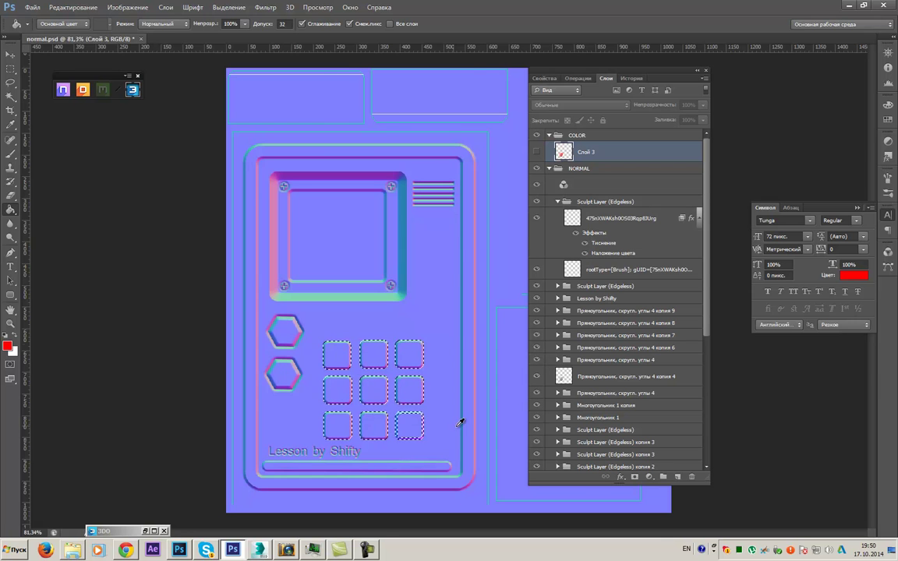
{"action": "scroll", "coordinate": [422, 423], "scroll_direction": "up", "scroll_amount": 3}
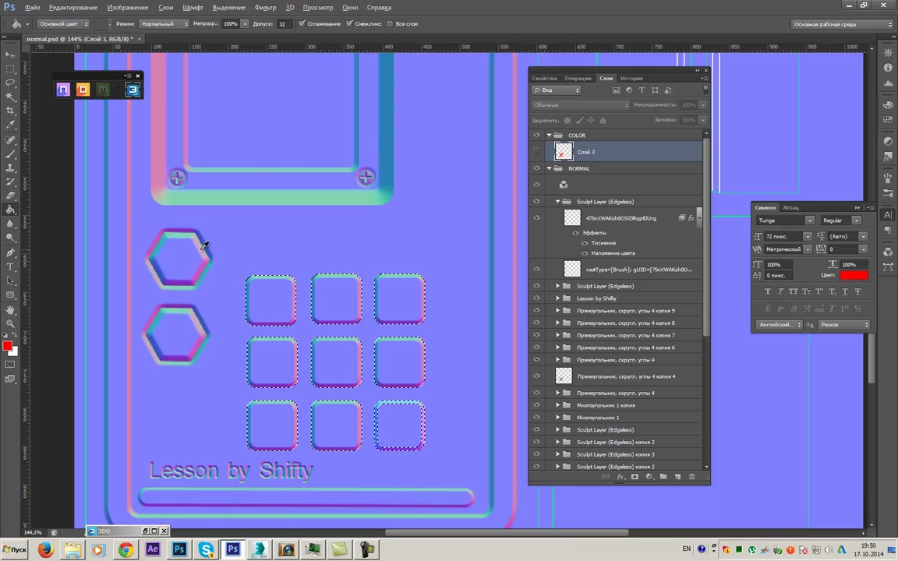
{"action": "key", "text": "m"}
{"action": "scroll", "coordinate": [374, 438], "scroll_direction": "up", "scroll_amount": 2}
{"action": "scroll", "coordinate": [380, 442], "scroll_direction": "up", "scroll_amount": 2}
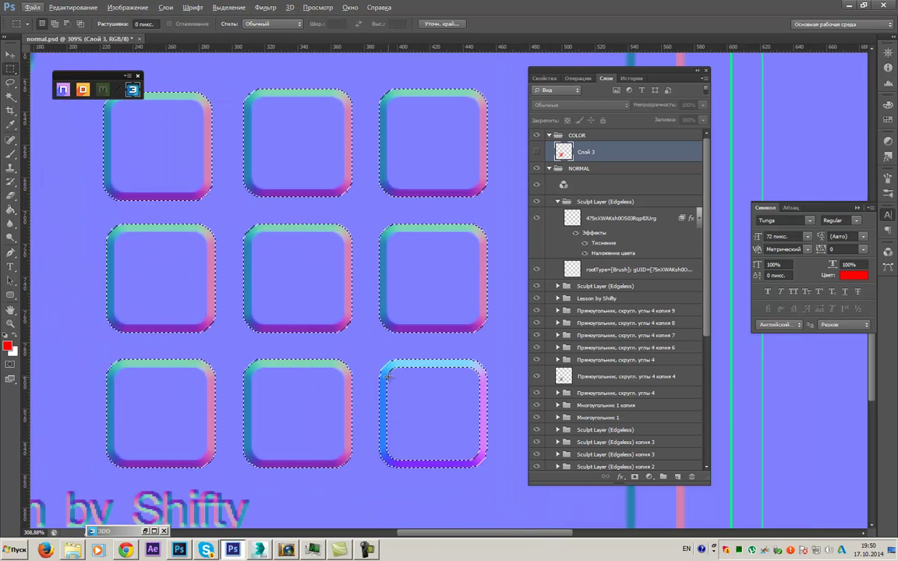
{"action": "left_click_drag", "start_coordinate": [380, 359], "coordinate": [395, 385]}
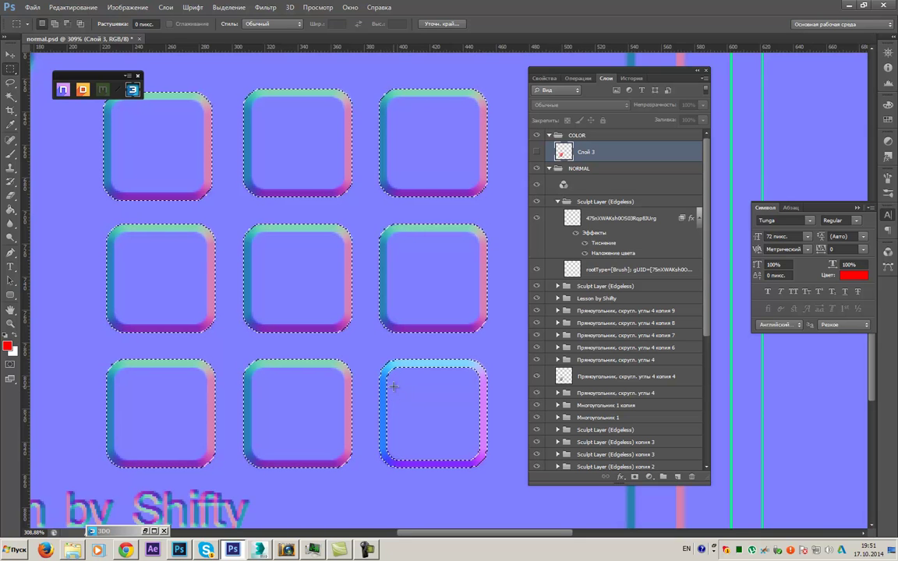
{"action": "key", "text": "w"}
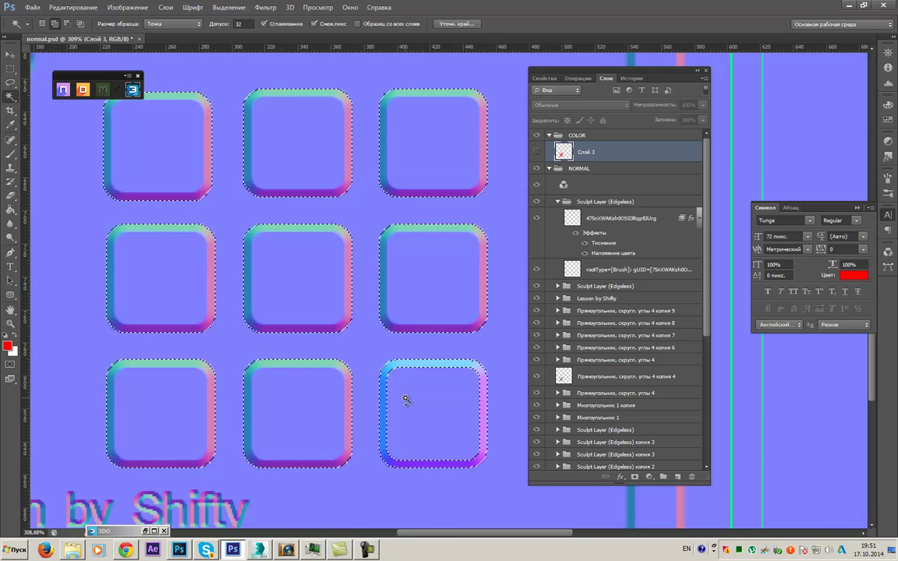
{"action": "scroll", "coordinate": [506, 307], "scroll_direction": "down", "scroll_amount": 2}
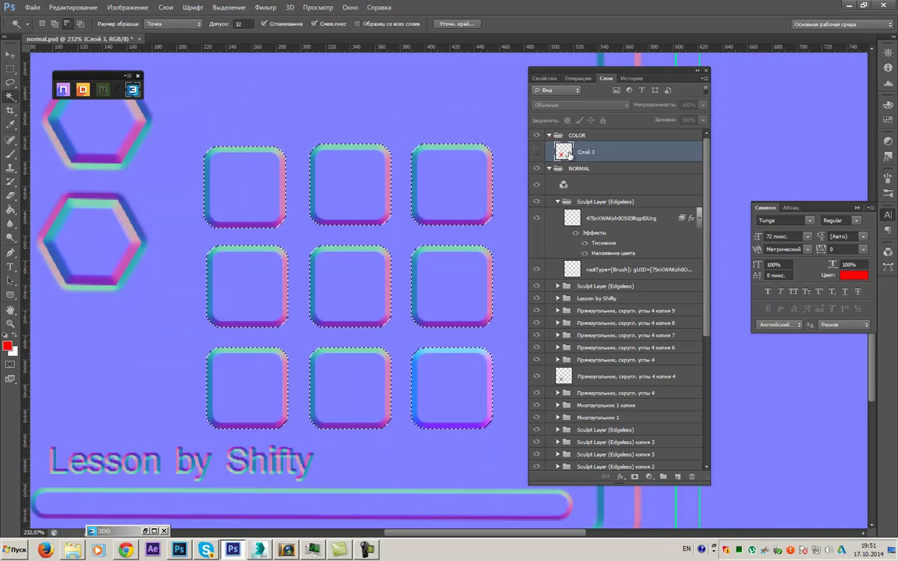
- Show the fill layer, fill the interior of the bottom row's last keypad button with red and clear the selection
{"action": "key", "text": "alt+BackSpace"}
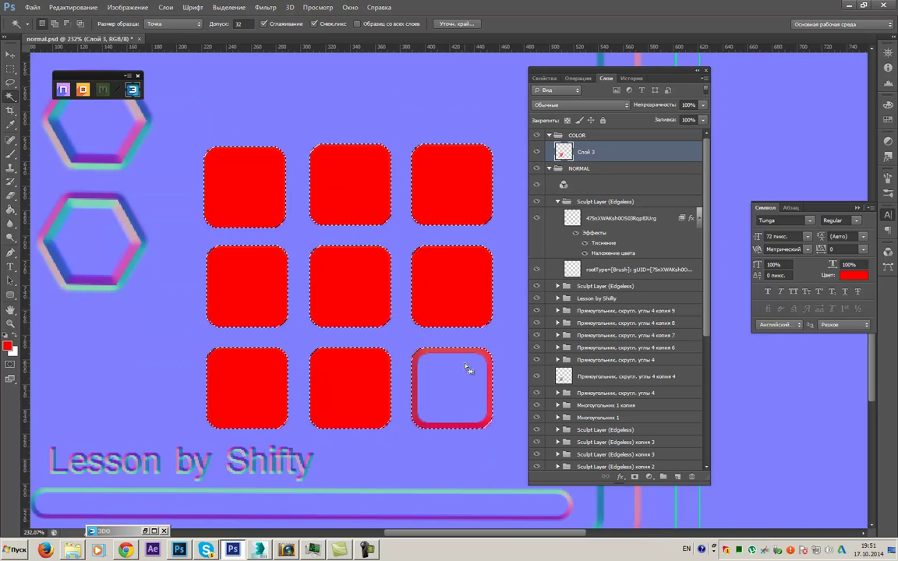
{"action": "key", "text": "g"}
{"action": "left_click", "coordinate": [459, 394]}
{"action": "key", "text": "ctrl+d"}
{"action": "scroll", "coordinate": [444, 336], "scroll_direction": "down", "scroll_amount": 5}
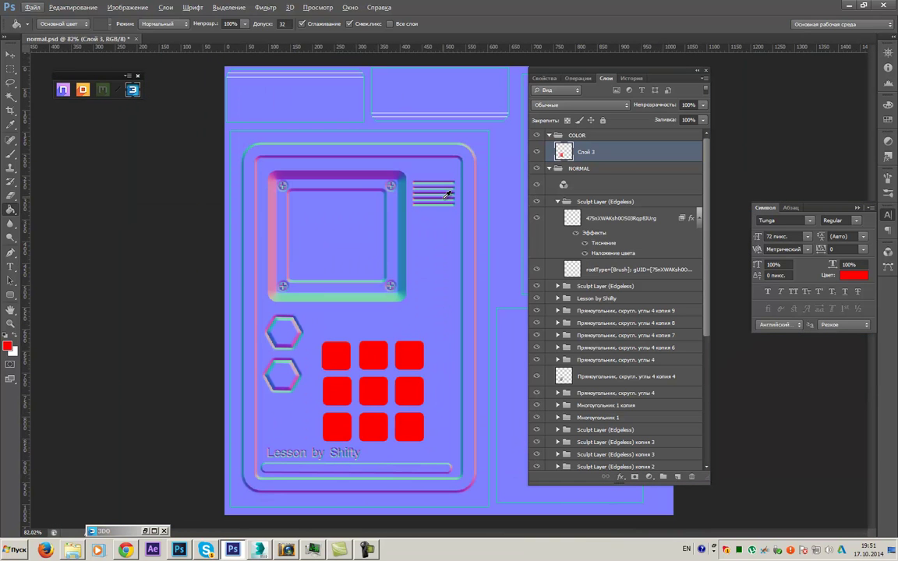
{"action": "scroll", "coordinate": [443, 296], "scroll_direction": "up", "scroll_amount": 1}
{"action": "scroll", "coordinate": [323, 368], "scroll_direction": "down", "scroll_amount": 1}
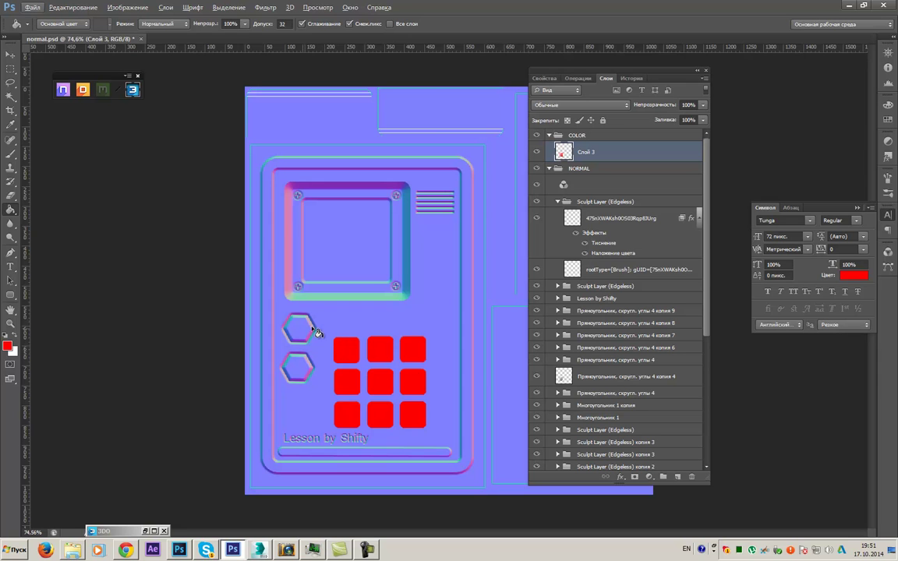
- Add a new empty layer above the red keypad fill in the COLOR group
{"action": "scroll", "coordinate": [411, 227], "scroll_direction": "up", "scroll_amount": 4}
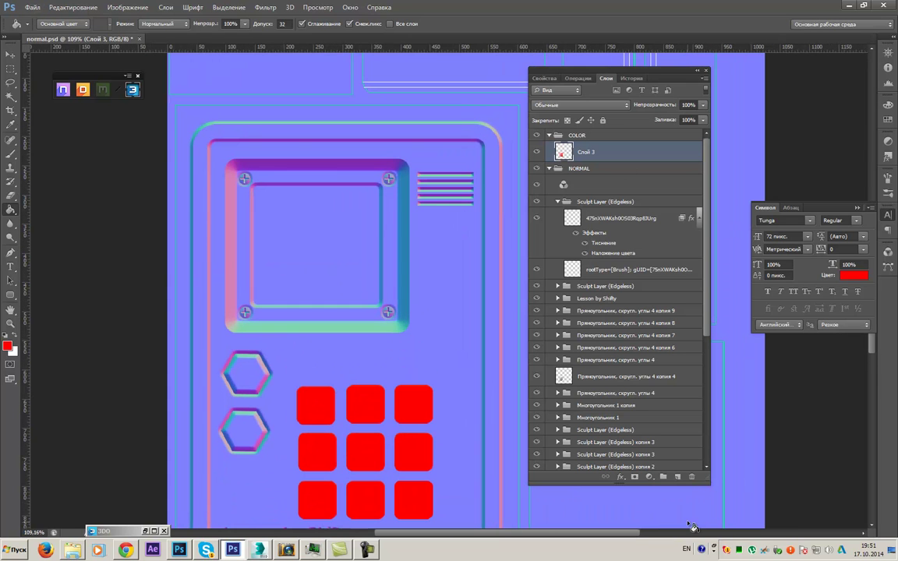
{"action": "left_click", "coordinate": [678, 478]}
{"action": "scroll", "coordinate": [452, 354], "scroll_direction": "down", "scroll_amount": 1}
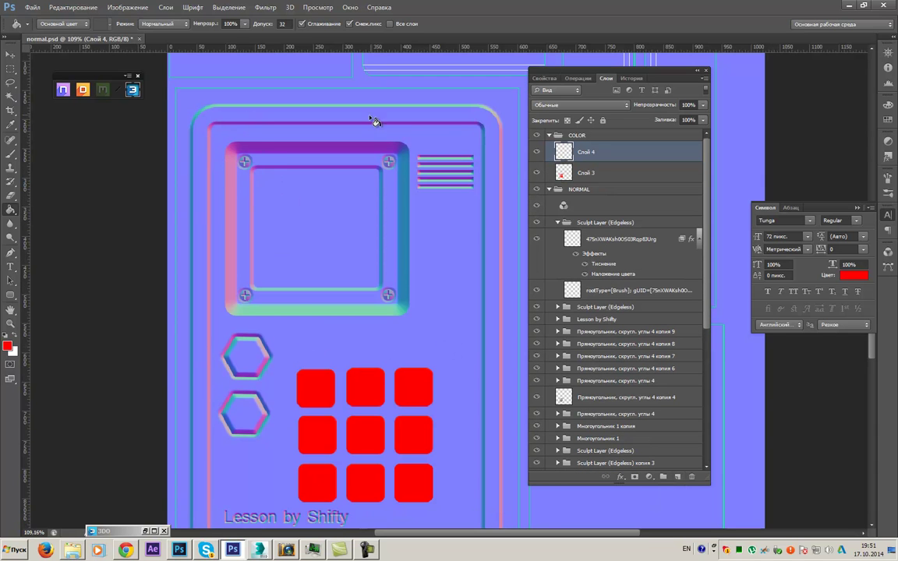
- Delete the two Sculpt Layer (Edgeless) groups directly below "Прямоугольник, скругл. углы 1" in the NORMAL group
{"action": "scroll", "coordinate": [616, 311], "scroll_direction": "down", "scroll_amount": 4}
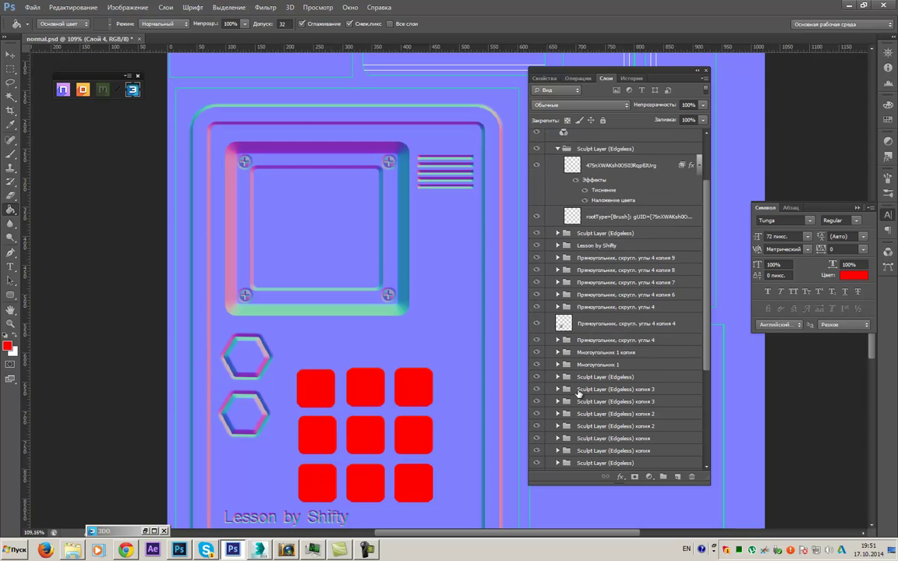
{"action": "scroll", "coordinate": [550, 351], "scroll_direction": "down", "scroll_amount": 6}
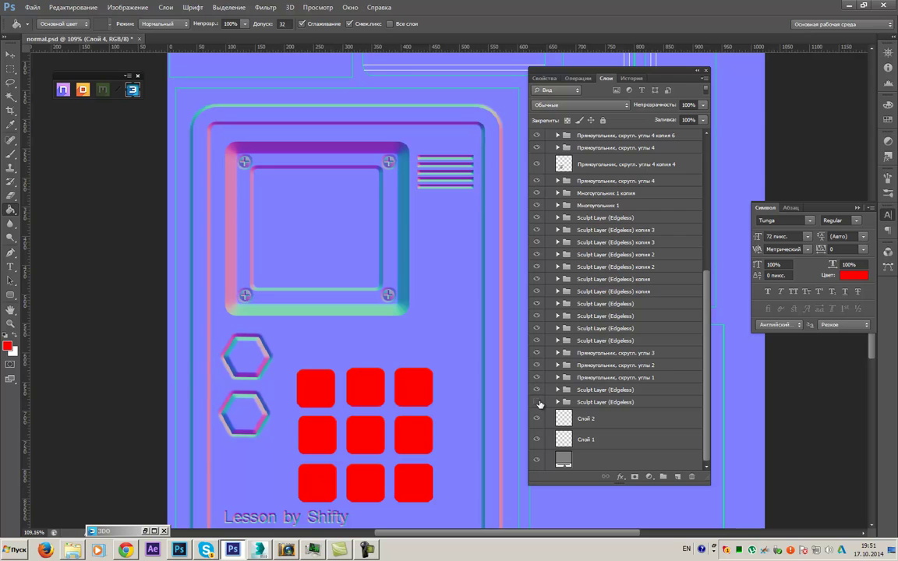
{"action": "left_click", "coordinate": [535, 390]}
{"action": "left_click", "coordinate": [536, 389]}
{"action": "left_click", "coordinate": [572, 390]}
- Load the outline of the first shape layer inside the "Прямоугольник, скругл. углы 1" group as a selection
{"action": "scroll", "coordinate": [580, 396], "scroll_direction": "down", "scroll_amount": 6}
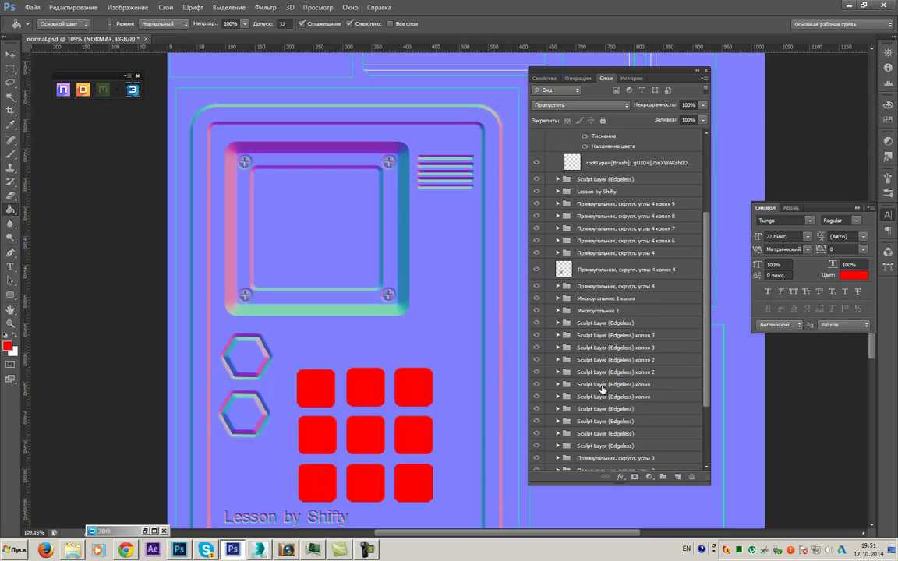
{"action": "left_click", "coordinate": [578, 417]}
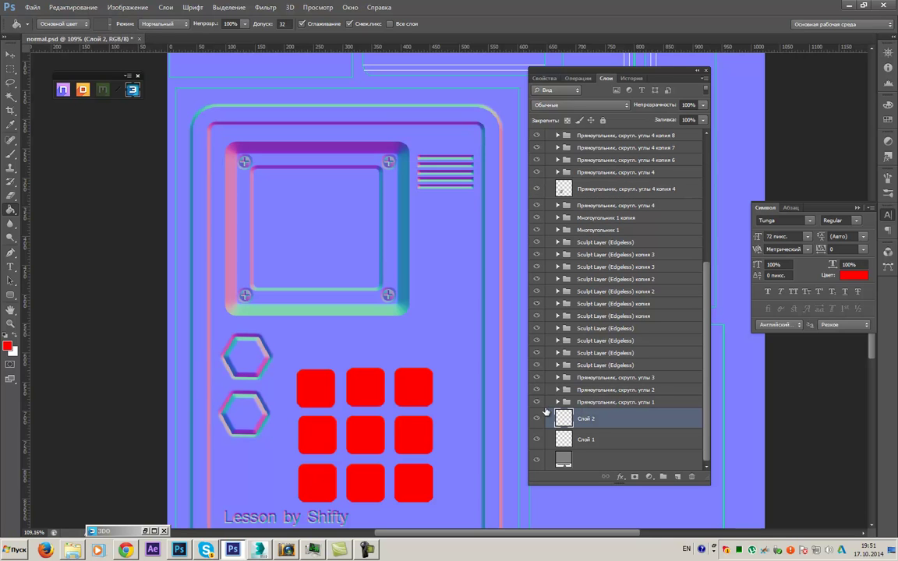
{"action": "left_click", "coordinate": [572, 402], "text": "shift"}
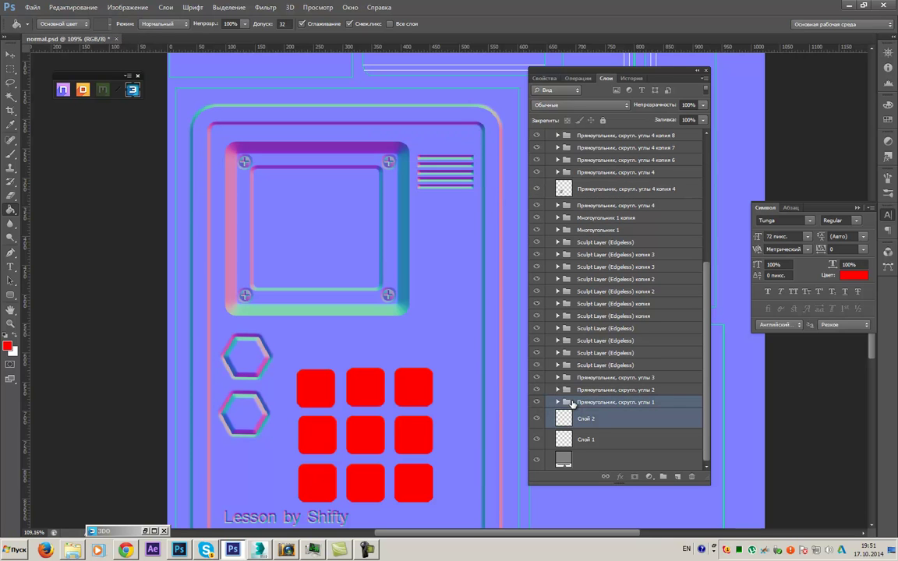
{"action": "left_click", "coordinate": [574, 403]}
{"action": "left_click", "coordinate": [558, 403]}
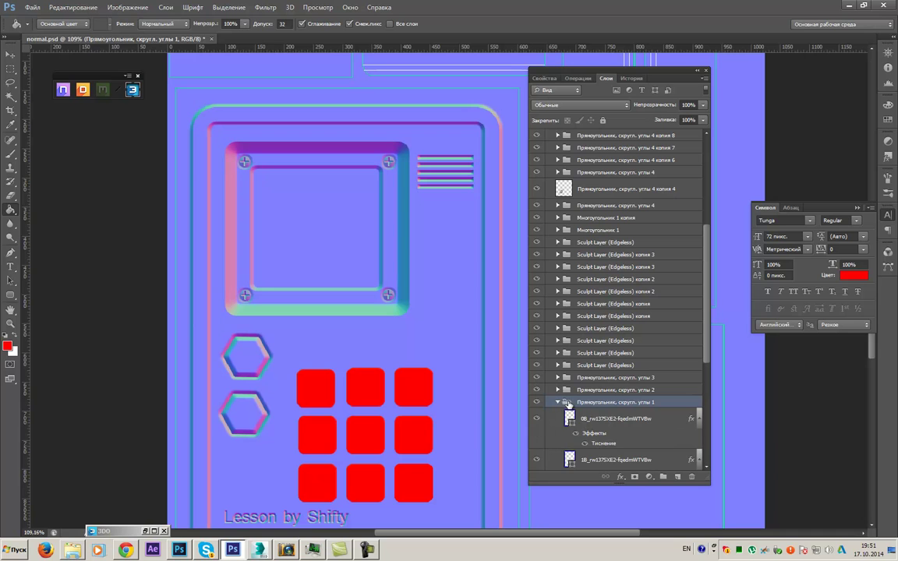
{"action": "left_click", "coordinate": [570, 420], "text": "ctrl"}
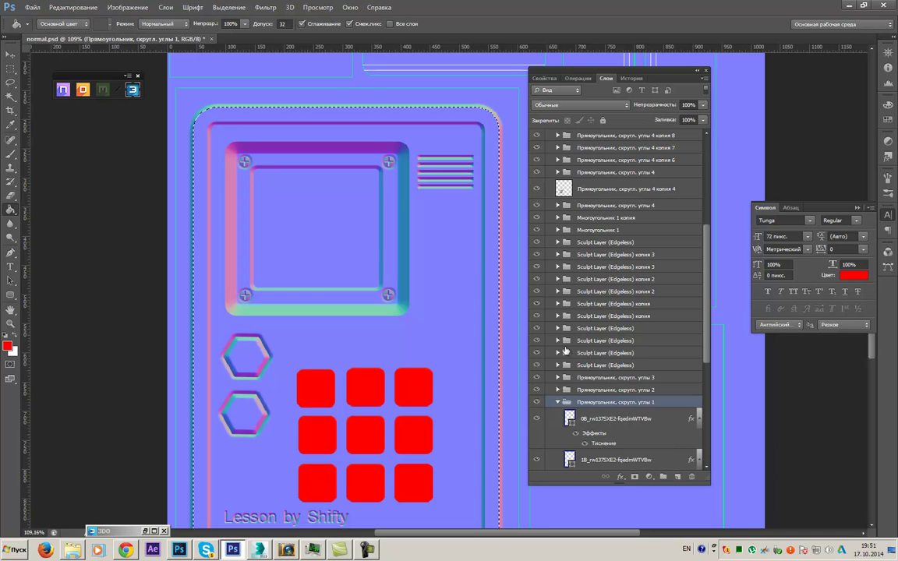
{"action": "left_click", "coordinate": [560, 403]}
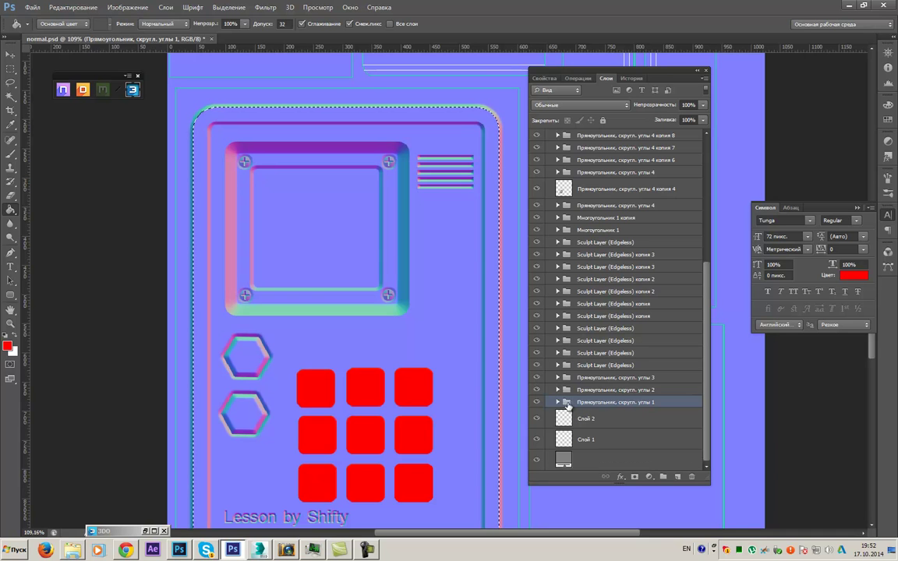
- Merge the "Прямоугольник, скругл. углы 1" group into one layer and load its outline as a selection
{"action": "right_click", "coordinate": [569, 404]}
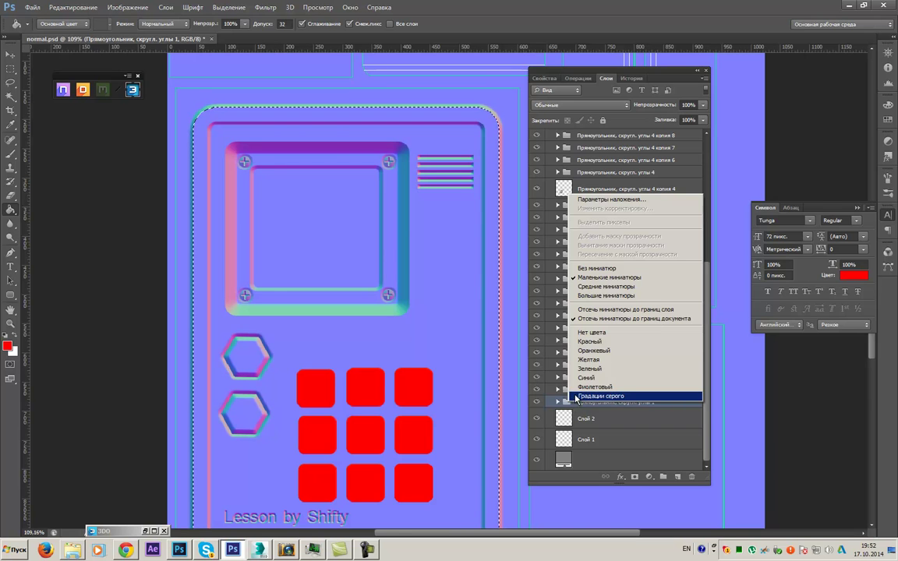
{"action": "right_click", "coordinate": [624, 411]}
{"action": "right_click", "coordinate": [621, 401]}
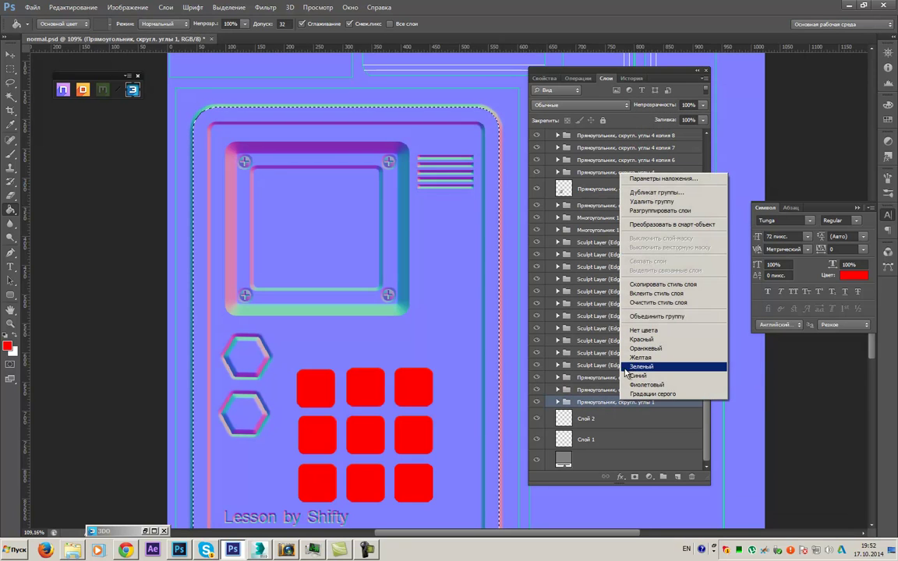
{"action": "left_click", "coordinate": [663, 317]}
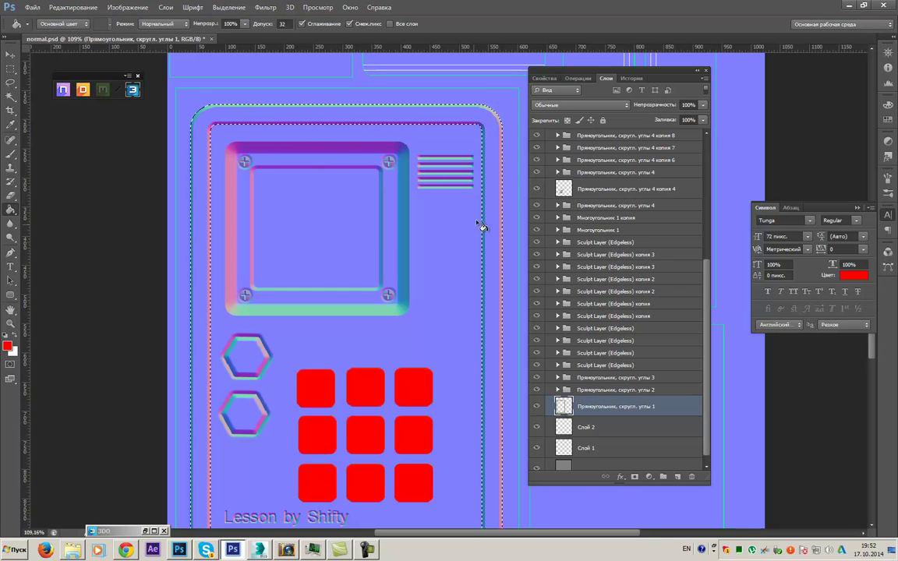
- Activate the empty top layer in COLOR and fill the selected outer frame of the control panel with red
{"action": "scroll", "coordinate": [598, 193], "scroll_direction": "up", "scroll_amount": 5}
{"action": "scroll", "coordinate": [598, 194], "scroll_direction": "up", "scroll_amount": 2}
{"action": "left_click", "coordinate": [571, 151]}
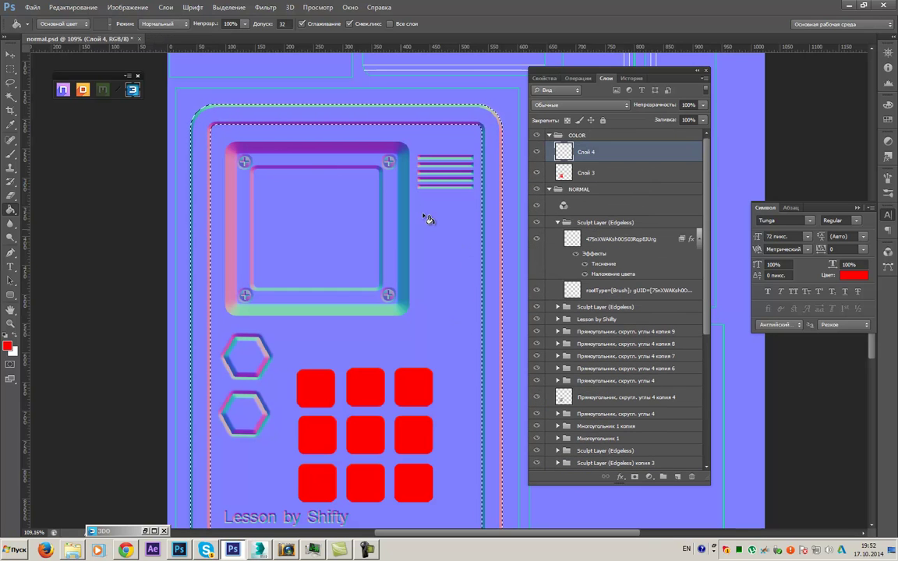
{"action": "left_click", "coordinate": [491, 161]}
- Change the foreground colour to green #00ff3c, refill the selected outer frame with it and clear the selection
{"action": "left_click", "coordinate": [7, 345]}
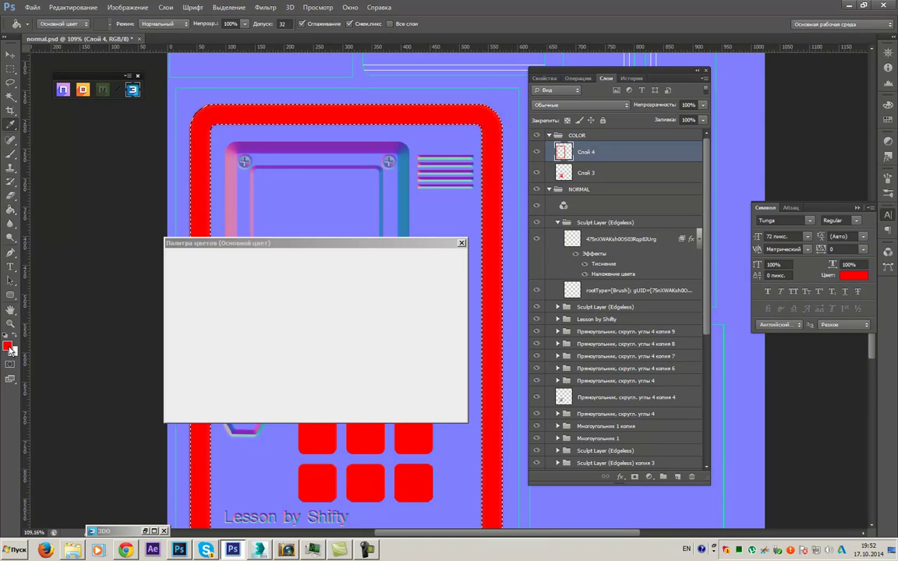
{"action": "left_click_drag", "start_coordinate": [328, 336], "coordinate": [321, 352]}
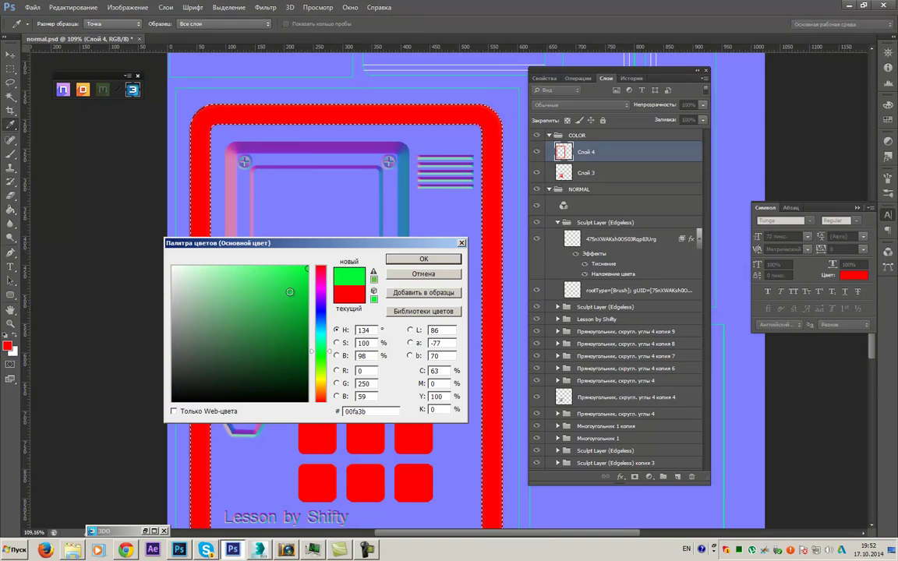
{"action": "left_click", "coordinate": [407, 260]}
{"action": "left_click", "coordinate": [491, 185]}
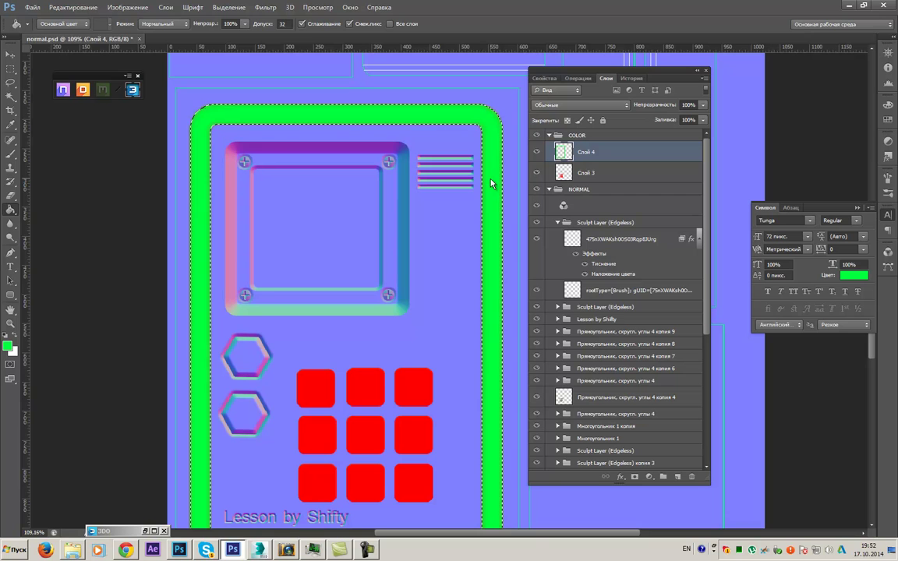
{"action": "key", "text": "ctrl+d"}
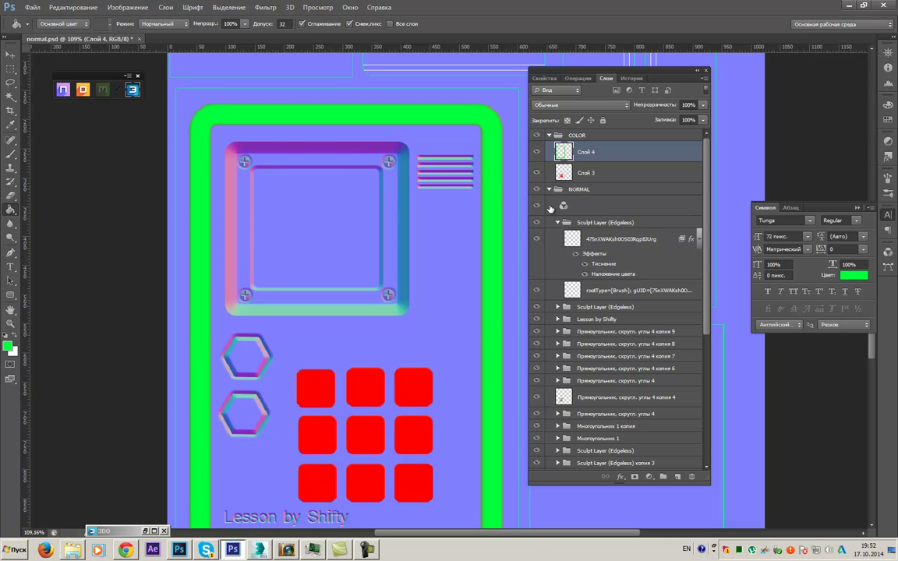
- Set the foreground colour to yellow #d8ff00 and fill the area outside the green frame on the same layer
{"action": "scroll", "coordinate": [629, 375], "scroll_direction": "down", "scroll_amount": 6}
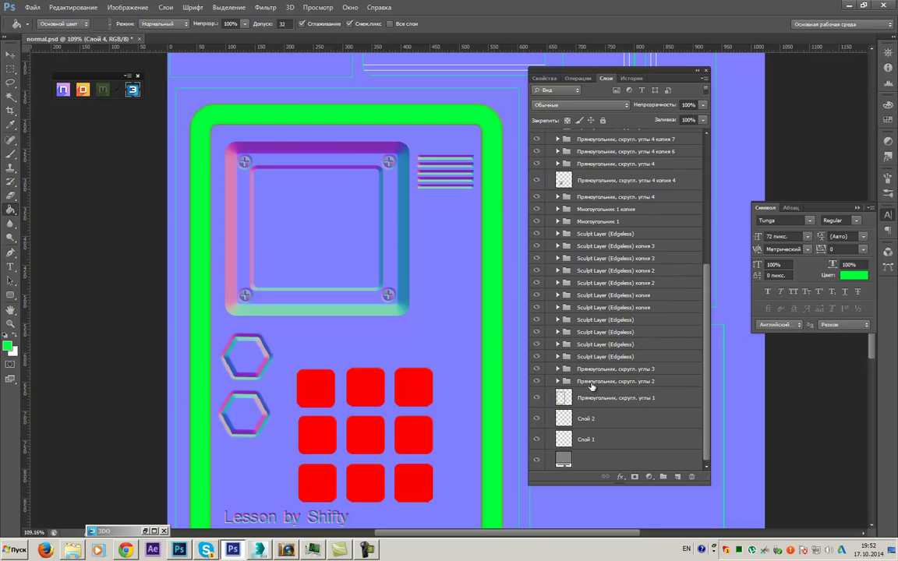
{"action": "scroll", "coordinate": [563, 397], "scroll_direction": "up", "scroll_amount": 1}
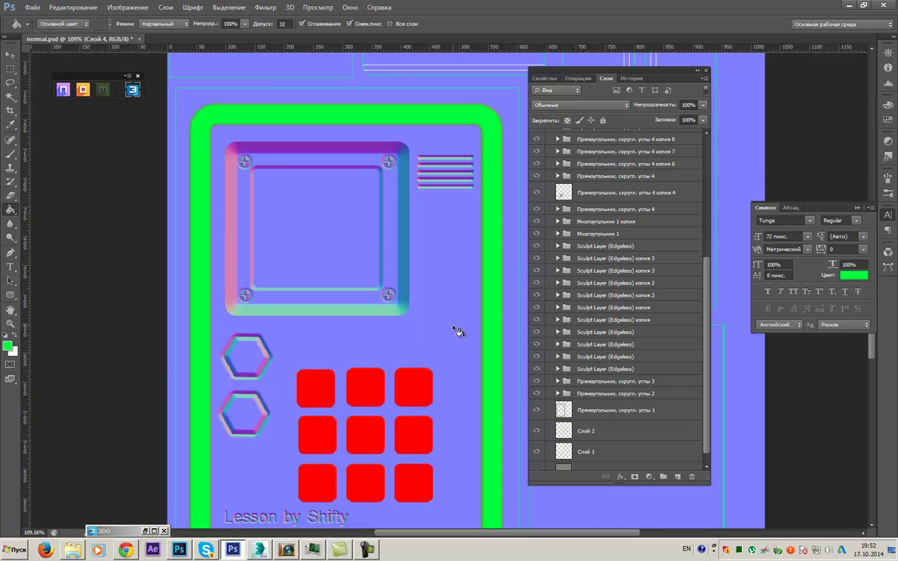
{"action": "scroll", "coordinate": [457, 332], "scroll_direction": "down", "scroll_amount": 8}
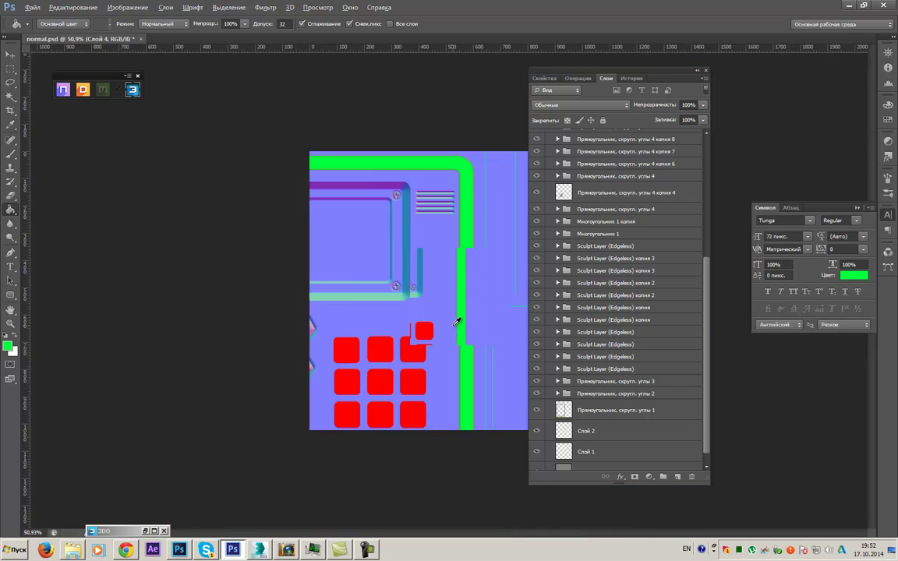
{"action": "scroll", "coordinate": [471, 341], "scroll_direction": "up", "scroll_amount": 2}
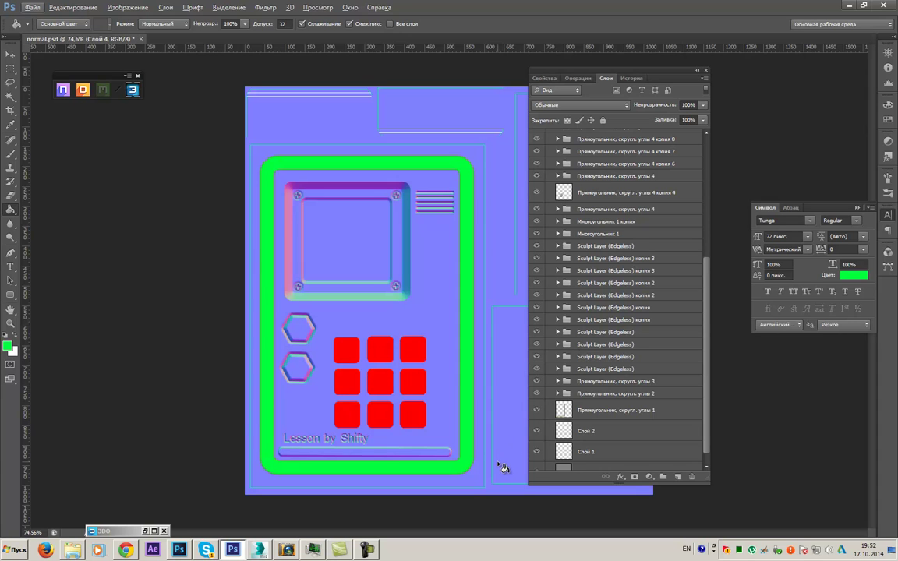
{"action": "key", "text": "i"}
{"action": "left_click", "coordinate": [7, 345]}
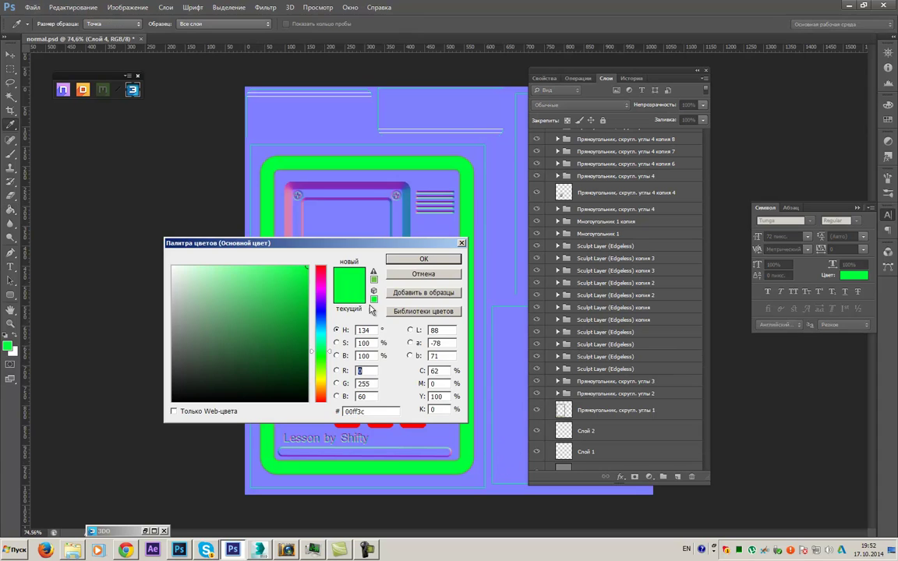
{"action": "left_click", "coordinate": [321, 375]}
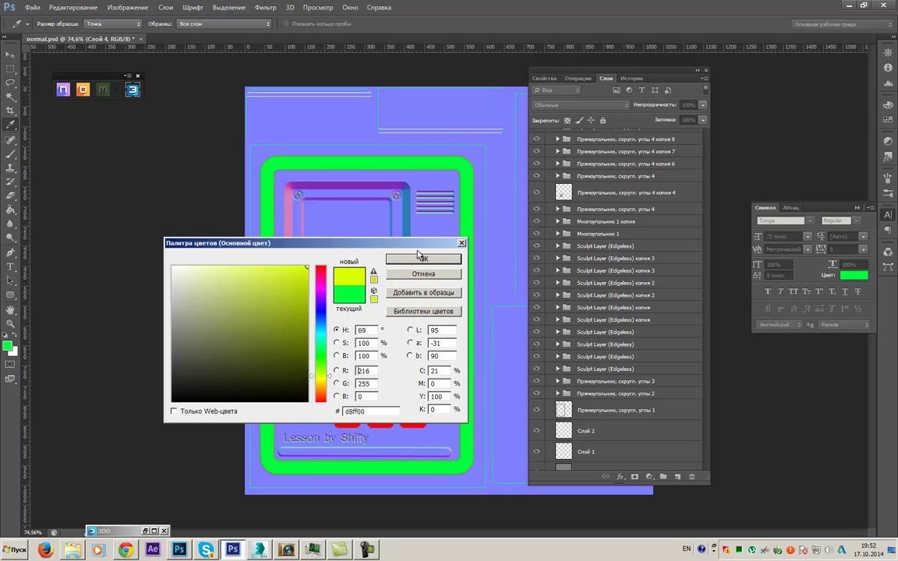
{"action": "left_click", "coordinate": [419, 258]}
{"action": "key", "text": "g"}
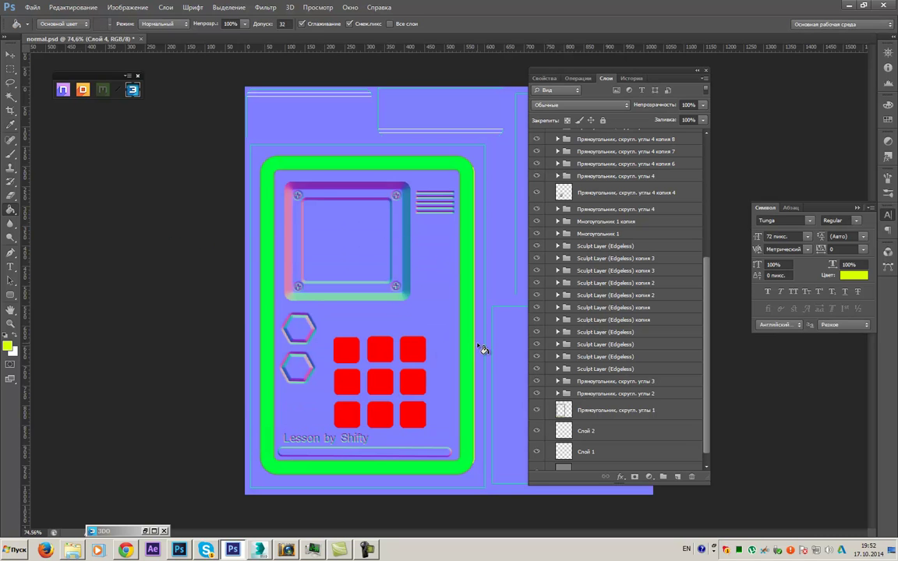
{"action": "left_click", "coordinate": [476, 347]}
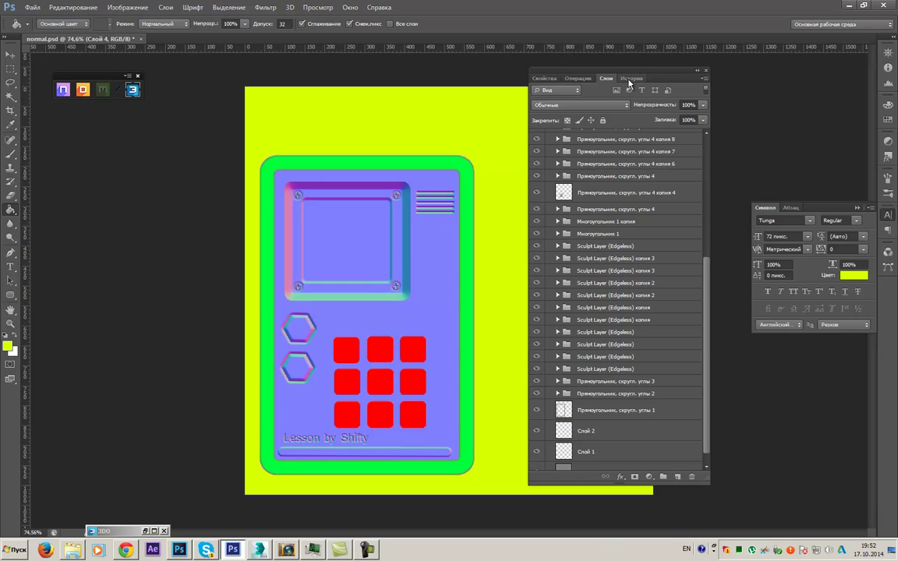
- Move the Layers panel away from the canvas and undo the yellow fill on the green frame's layer
{"action": "left_click_drag", "start_coordinate": [648, 77], "coordinate": [740, 132]}
{"action": "scroll", "coordinate": [734, 264], "scroll_direction": "up", "scroll_amount": 5}
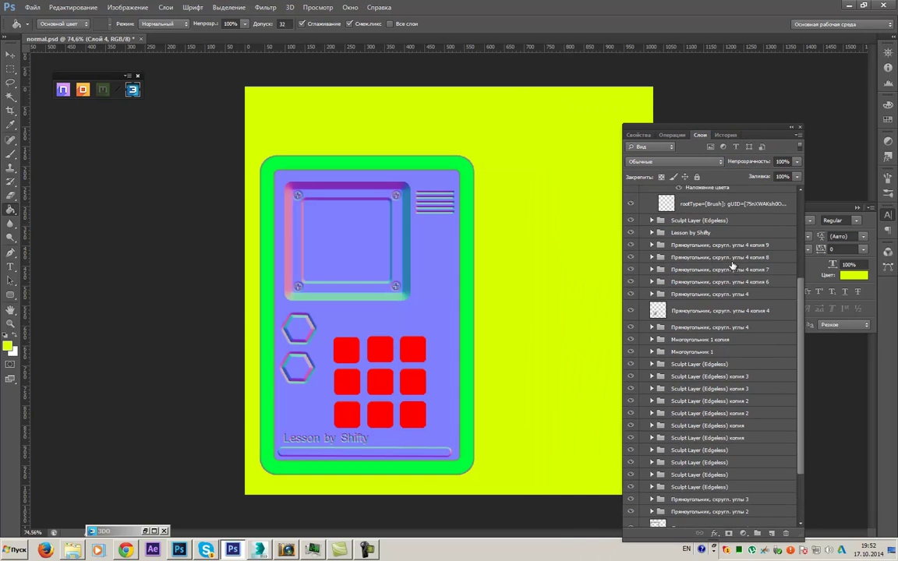
{"action": "key", "text": "ctrl+z"}
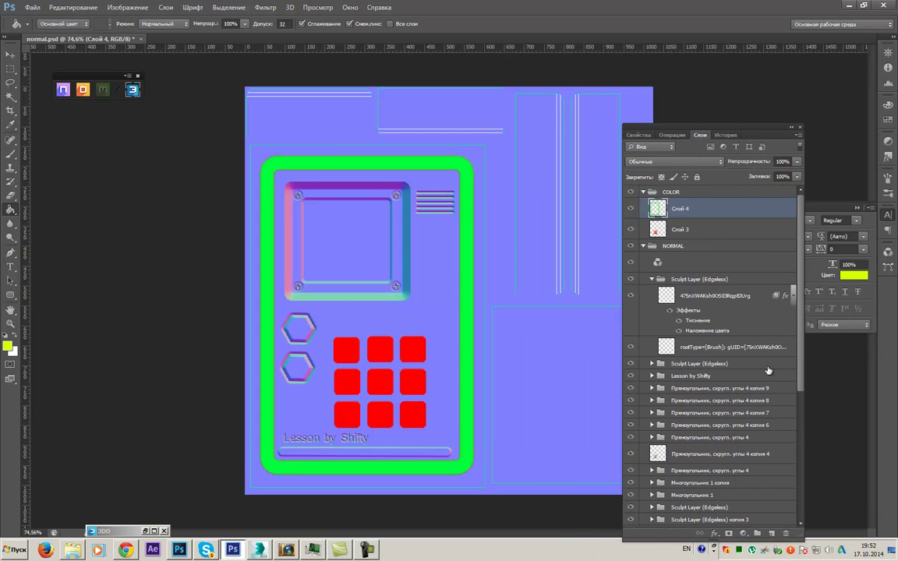
- Add a new layer at the top of COLOR, fill it entirely with yellow and hide it
{"action": "left_click", "coordinate": [772, 534]}
{"action": "left_click", "coordinate": [549, 262]}
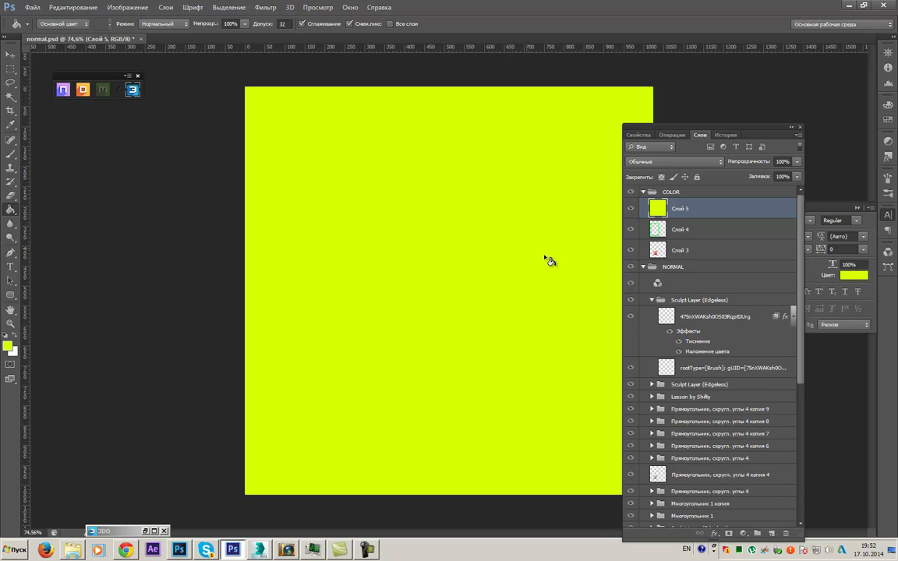
{"action": "left_click", "coordinate": [632, 209]}
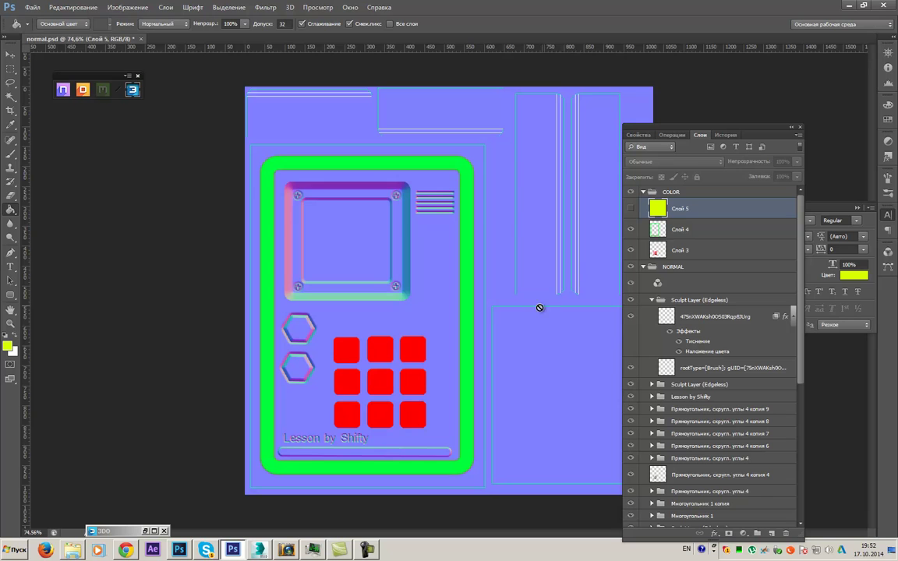
- Select the rectangular block in the canvas's lower-right corner with the Rectangular Marquee and move the Layers panel clear of it
{"action": "key", "text": "m"}
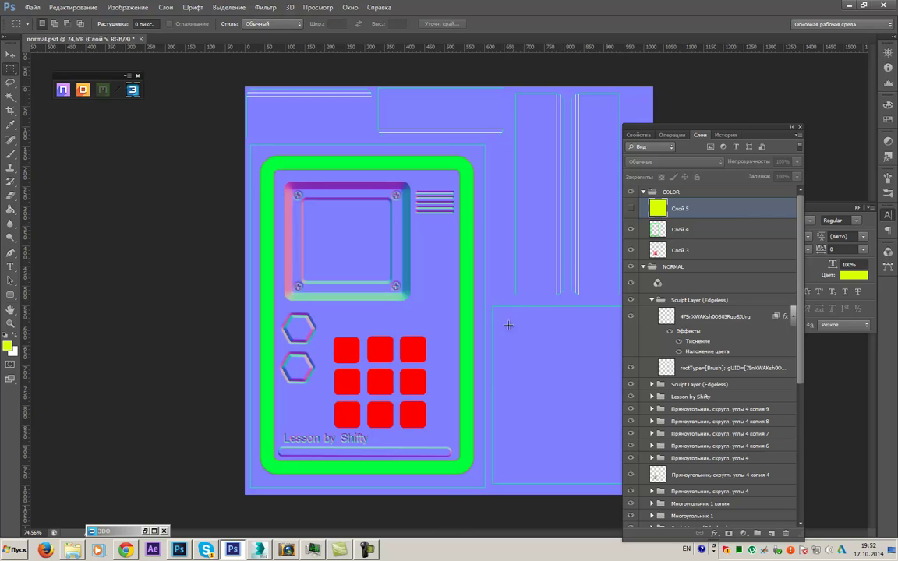
{"action": "left_click_drag", "start_coordinate": [494, 304], "coordinate": [663, 500]}
{"action": "left_click_drag", "start_coordinate": [635, 124], "coordinate": [678, 121]}
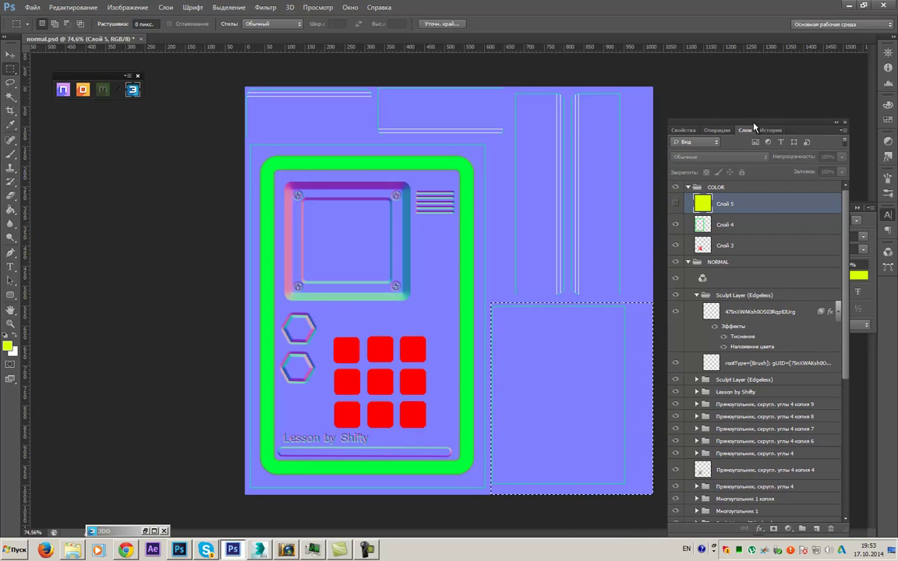
- Add another layer at the top of COLOR, clear the selection and fill the whole layer with orange #ff5a00
{"action": "left_click", "coordinate": [817, 529]}
{"action": "left_click", "coordinate": [8, 350]}
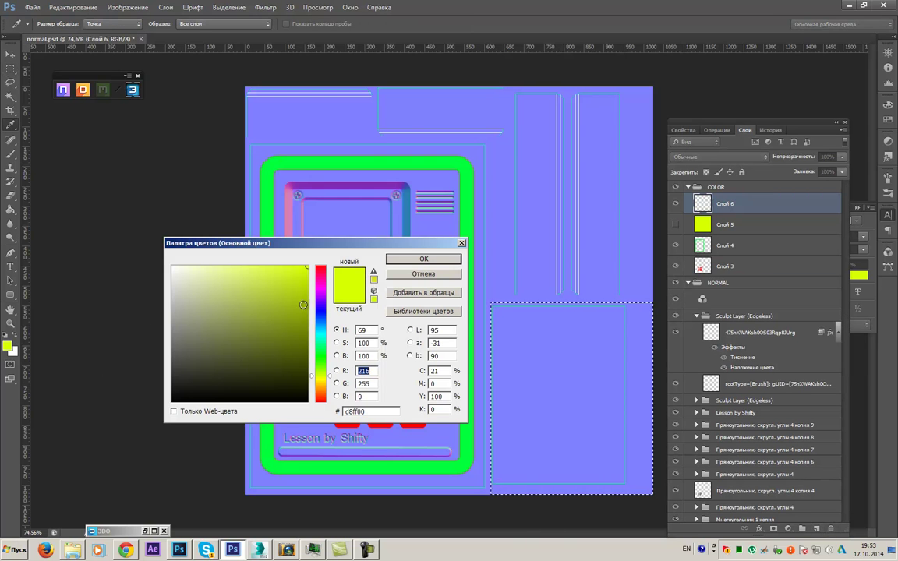
{"action": "left_click", "coordinate": [320, 395]}
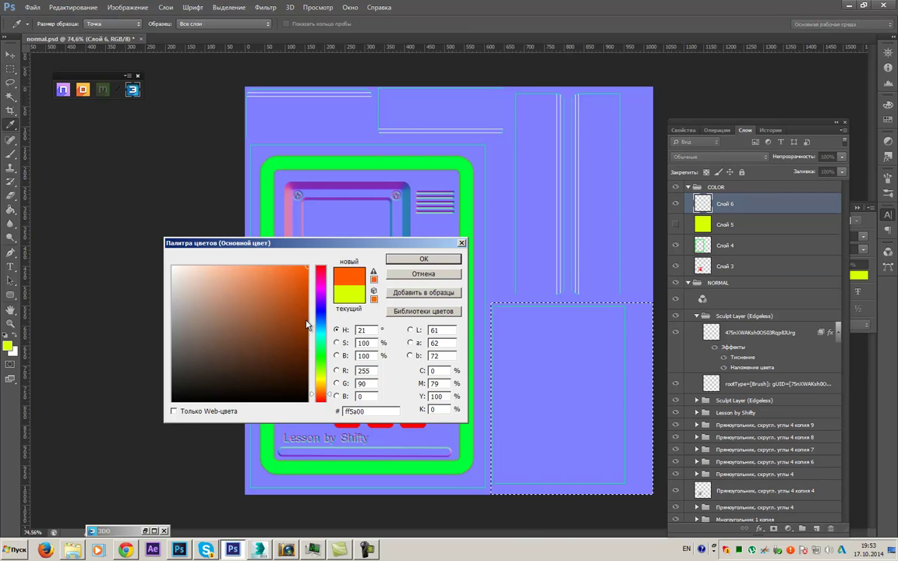
{"action": "left_click", "coordinate": [411, 258]}
{"action": "key", "text": "ctrl+d"}
{"action": "key", "text": "g"}
{"action": "left_click", "coordinate": [551, 378]}
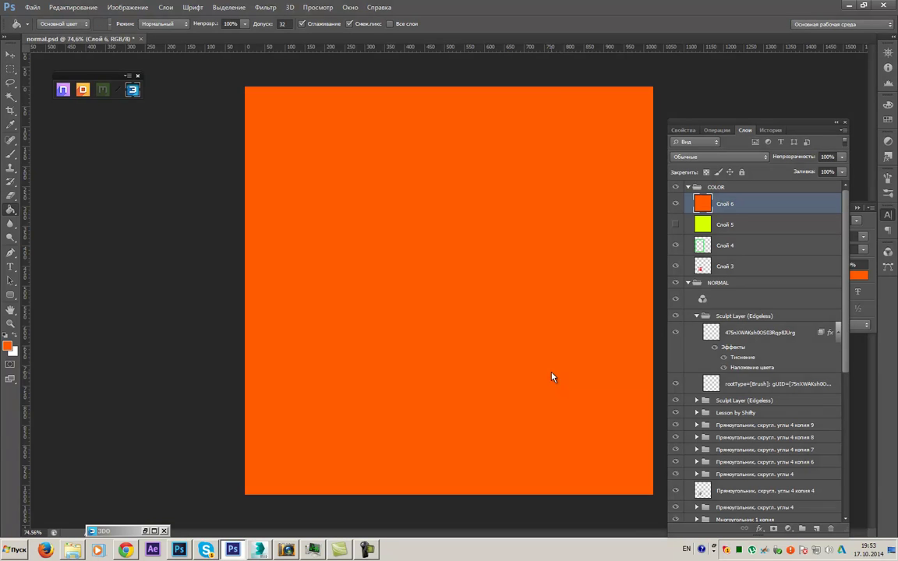
- Undo the full-layer orange fill and fill only the selected lower-right block with orange on Слой 6
{"action": "key", "text": "ctrl+alt+z"}
{"action": "key", "text": "ctrl+alt+z"}
{"action": "left_click", "coordinate": [559, 380]}
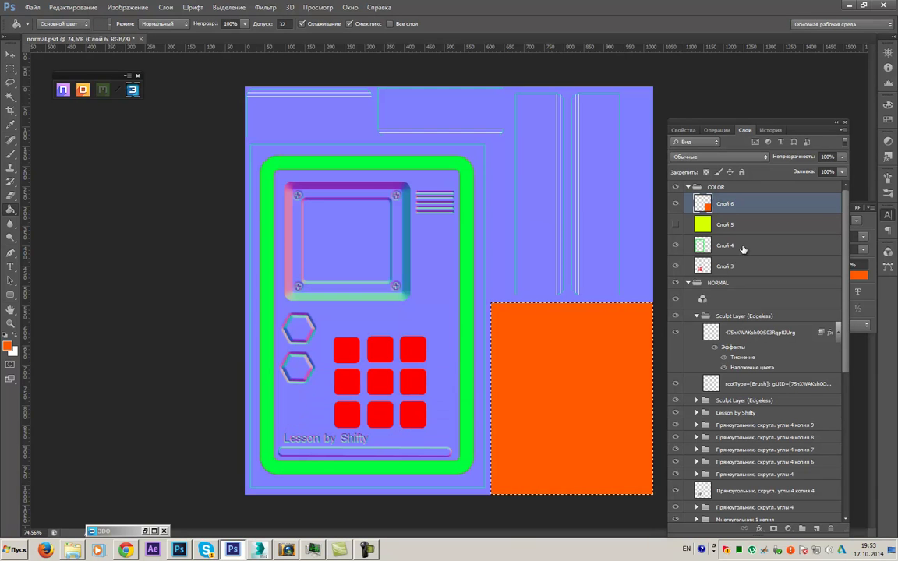
- Show the yellow Слой 5 and move Слой 4 and Слой 3 to the top of the COLOR group
{"action": "left_click", "coordinate": [676, 224]}
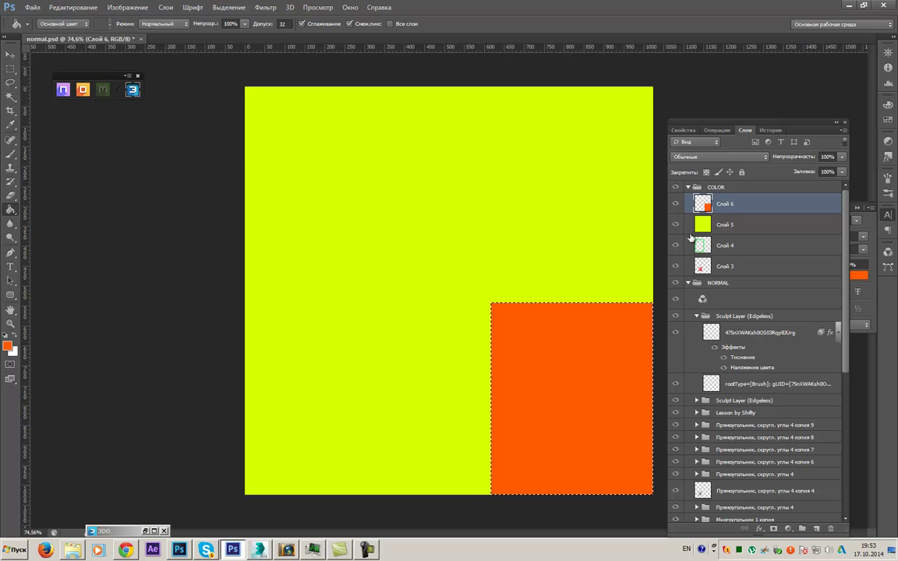
{"action": "left_click", "coordinate": [704, 247]}
{"action": "left_click", "coordinate": [704, 266], "text": "shift"}
{"action": "left_click_drag", "start_coordinate": [705, 244], "coordinate": [709, 199]}
{"action": "scroll", "coordinate": [590, 225], "scroll_direction": "down", "scroll_amount": 1}
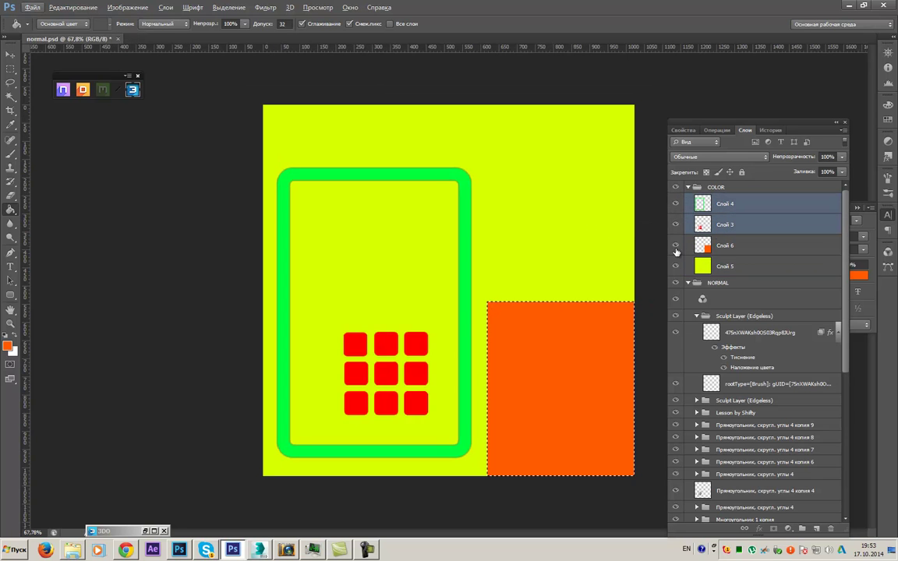
- Hide the COLOR group to work from the normal map's upper panel area
{"action": "left_click", "coordinate": [676, 189]}
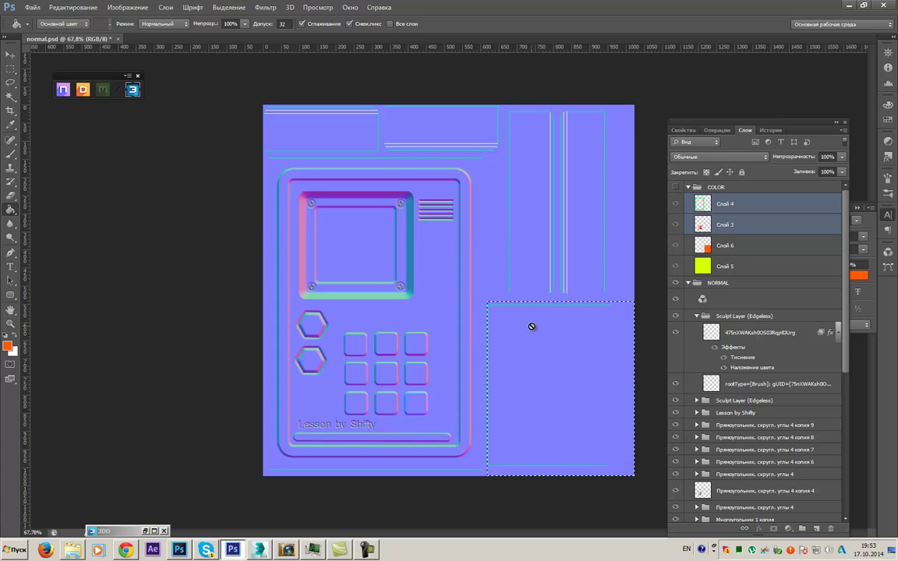
{"action": "scroll", "coordinate": [346, 189], "scroll_direction": "up", "scroll_amount": 4}
{"action": "scroll", "coordinate": [303, 198], "scroll_direction": "up", "scroll_amount": 4}
{"action": "scroll", "coordinate": [676, 416], "scroll_direction": "down", "scroll_amount": 2}
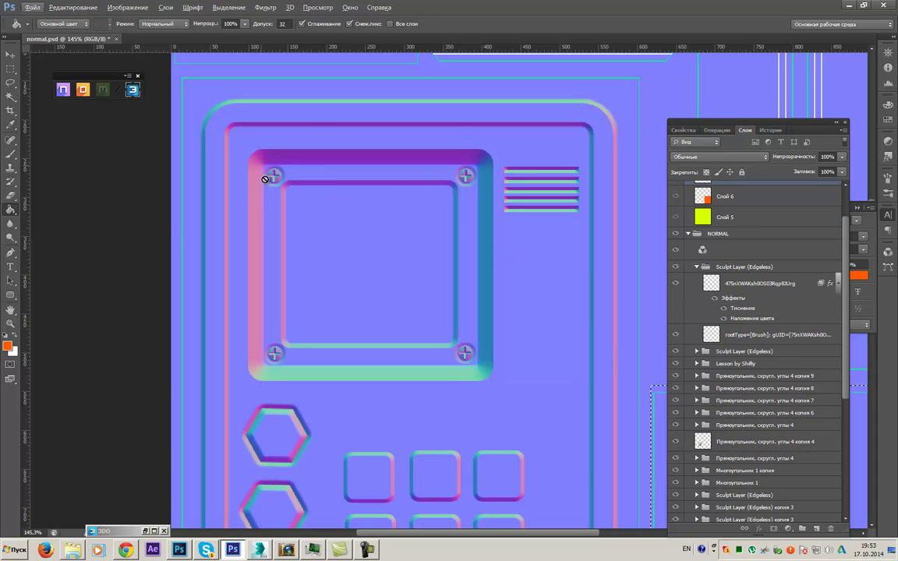
{"action": "key", "text": "m"}
{"action": "left_click_drag", "start_coordinate": [282, 186], "coordinate": [404, 281]}
{"action": "key", "text": "ctrl+z"}
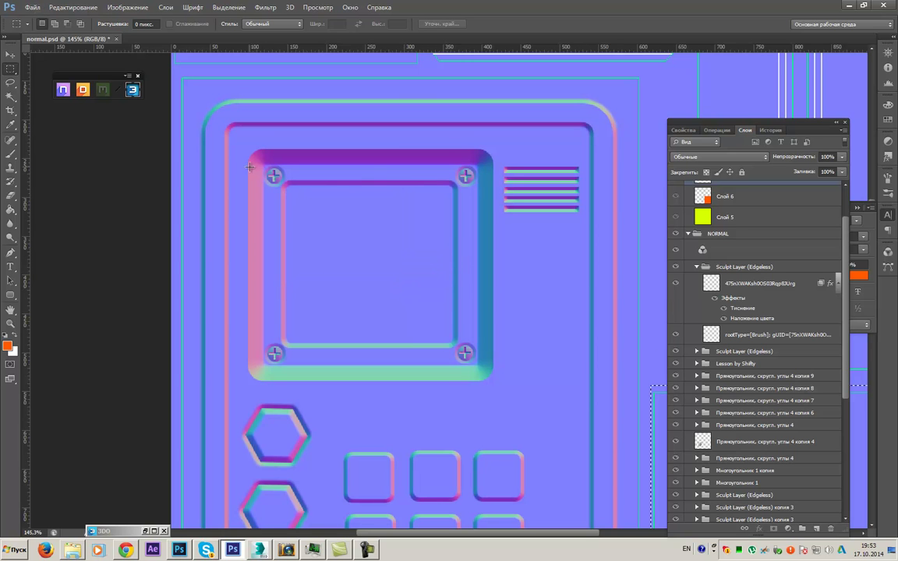
- Identify the two hexagon groups, Многоугольник 1 копия and Многоугольник 1, and merge them into one layer
{"action": "scroll", "coordinate": [756, 429], "scroll_direction": "down", "scroll_amount": 3}
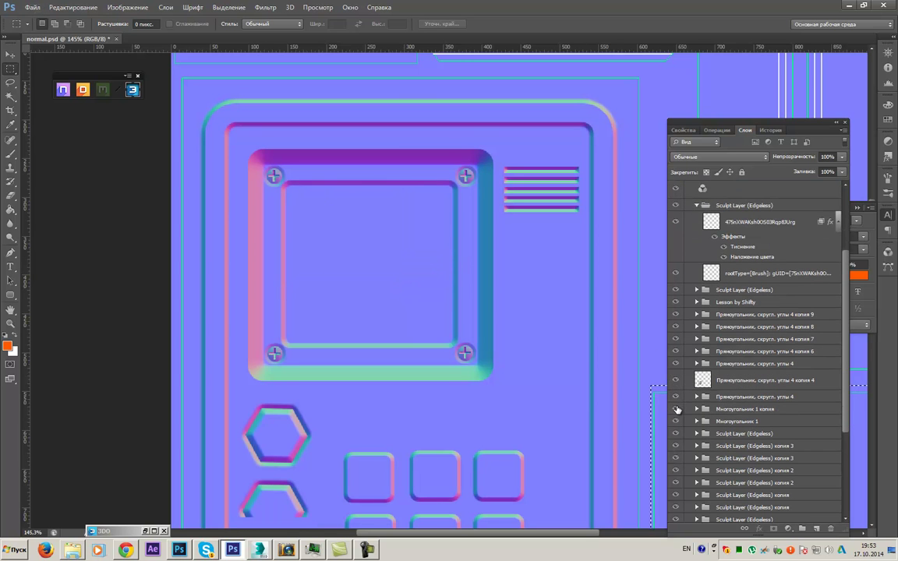
{"action": "scroll", "coordinate": [521, 419], "scroll_direction": "down", "scroll_amount": 2}
{"action": "scroll", "coordinate": [546, 429], "scroll_direction": "down", "scroll_amount": 1}
{"action": "left_click", "coordinate": [677, 409]}
{"action": "left_click", "coordinate": [677, 409]}
{"action": "left_click", "coordinate": [677, 423]}
{"action": "left_click", "coordinate": [676, 422]}
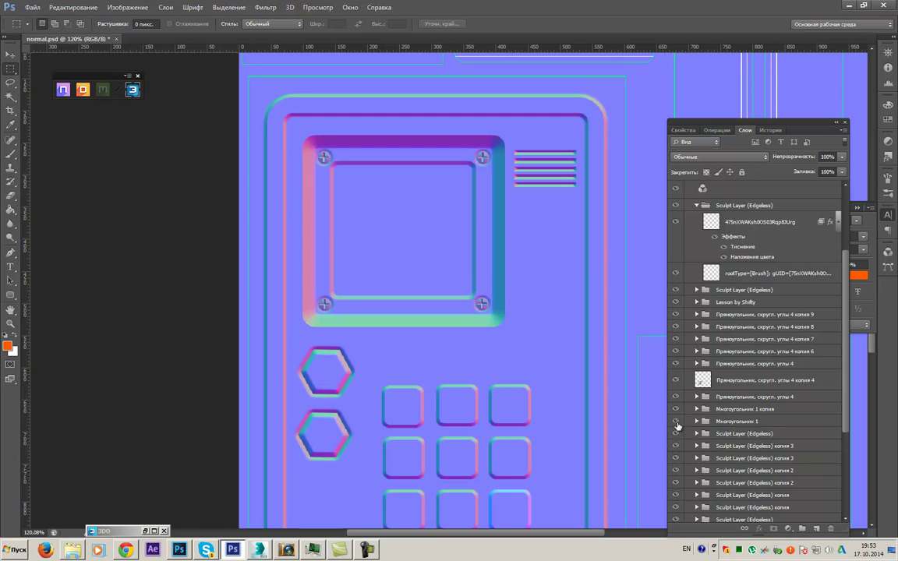
{"action": "left_click", "coordinate": [676, 421]}
{"action": "left_click", "coordinate": [676, 422]}
{"action": "left_click", "coordinate": [737, 409]}
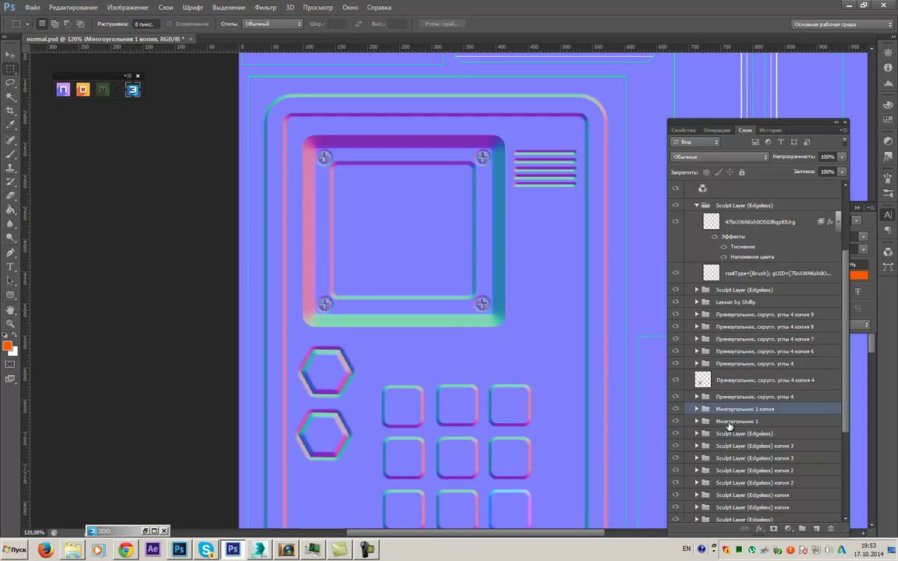
{"action": "left_click", "coordinate": [741, 421], "text": "shift"}
{"action": "right_click", "coordinate": [743, 418]}
{"action": "left_click", "coordinate": [756, 331]}
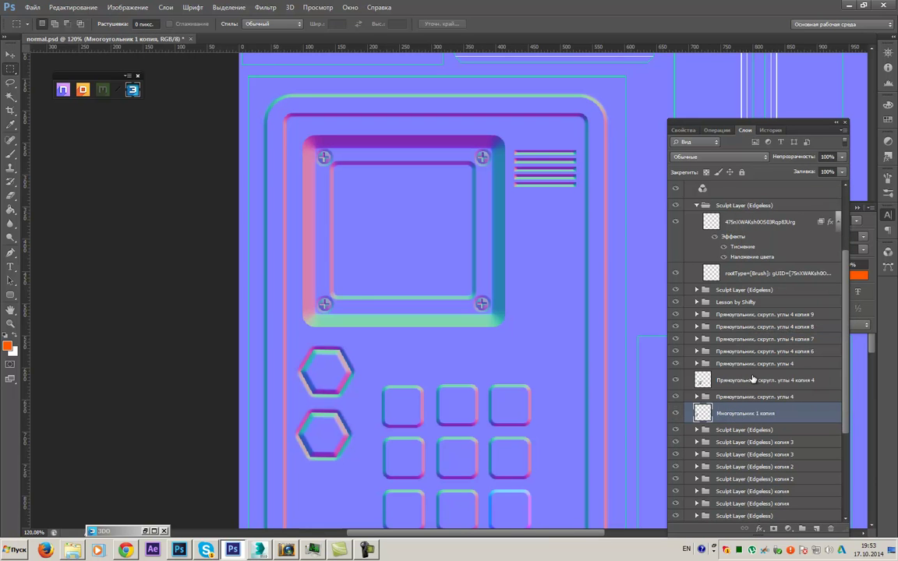
- Load the merged hexagon layer's outline as a selection and add a new layer above Слой 4 in COLOR
{"action": "left_click", "coordinate": [694, 414], "text": "ctrl"}
{"action": "scroll", "coordinate": [790, 351], "scroll_direction": "up", "scroll_amount": 3}
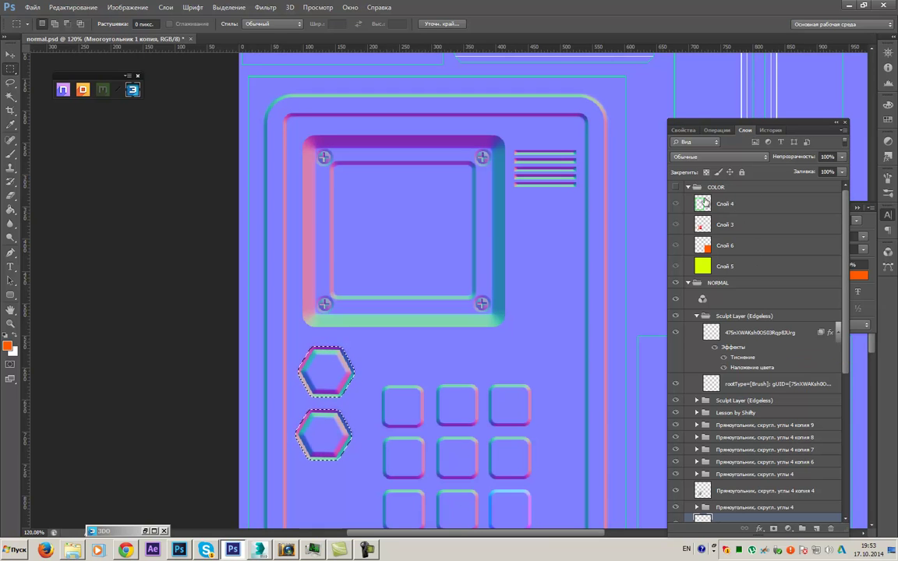
{"action": "left_click", "coordinate": [706, 203]}
{"action": "left_click", "coordinate": [817, 529]}
- Set the foreground colour to black, fill both hexagons on Слой 7 and preview the COLOR group
{"action": "key", "text": "g"}
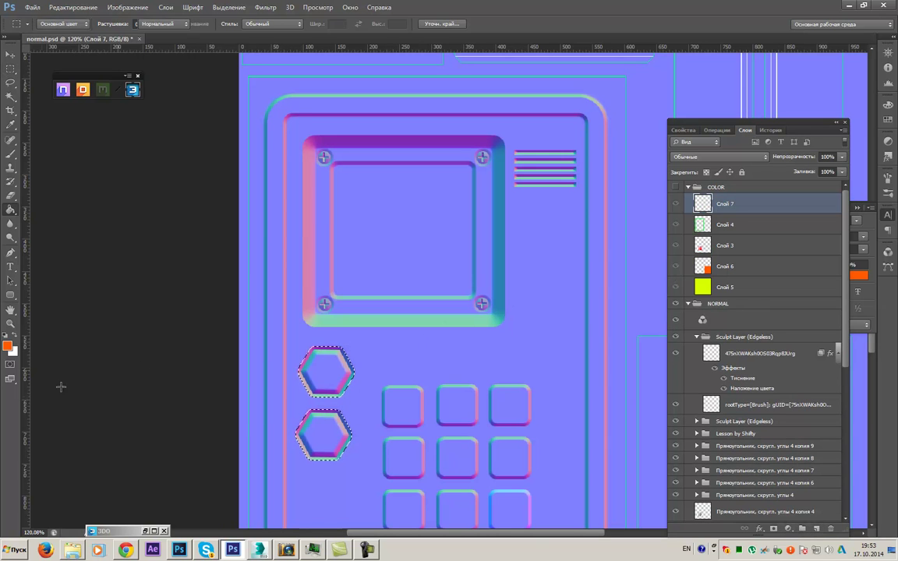
{"action": "key", "text": "i"}
{"action": "left_click", "coordinate": [7, 345]}
{"action": "left_click_drag", "start_coordinate": [298, 365], "coordinate": [310, 405]}
{"action": "left_click", "coordinate": [406, 263]}
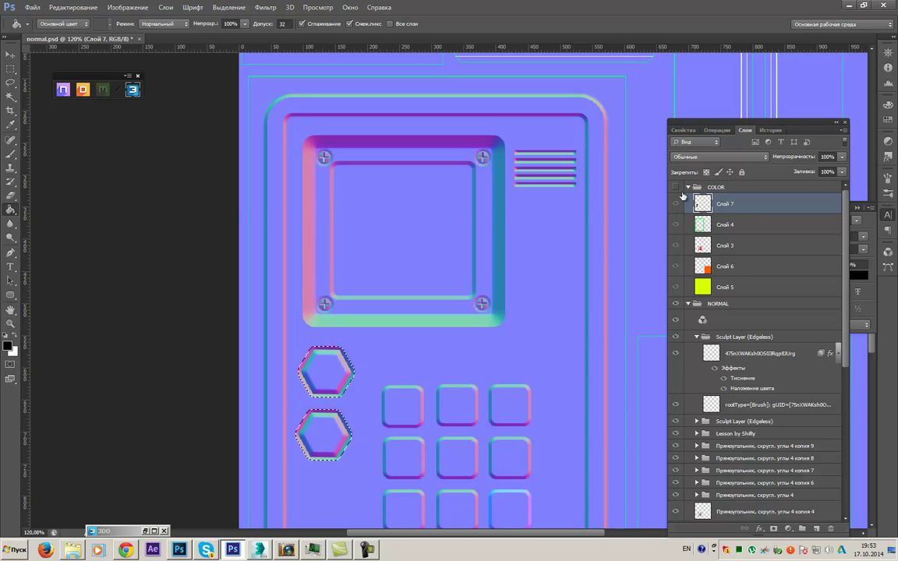
{"action": "left_click", "coordinate": [675, 188]}
{"action": "left_click", "coordinate": [677, 189]}
- Hide the Sculpt Layer (Edgeless) groups and their copies to find which ones form the four screws
{"action": "scroll", "coordinate": [768, 472], "scroll_direction": "down", "scroll_amount": 5}
{"action": "left_click", "coordinate": [676, 464]}
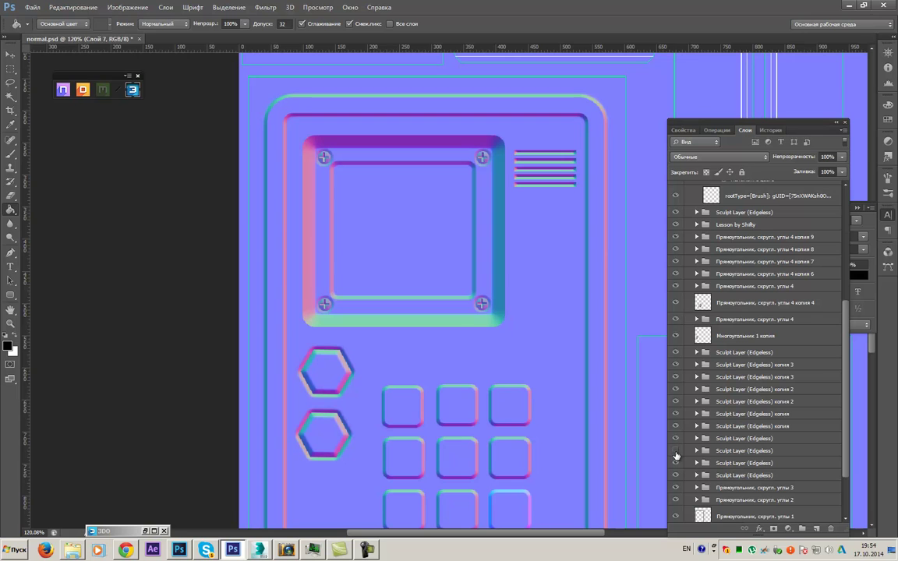
{"action": "left_click", "coordinate": [676, 464]}
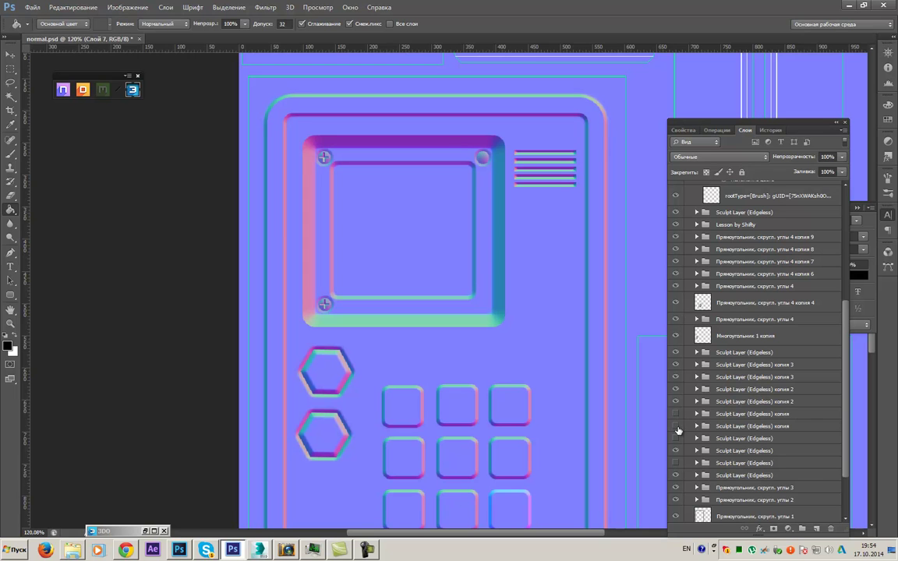
{"action": "left_click", "coordinate": [676, 402]}
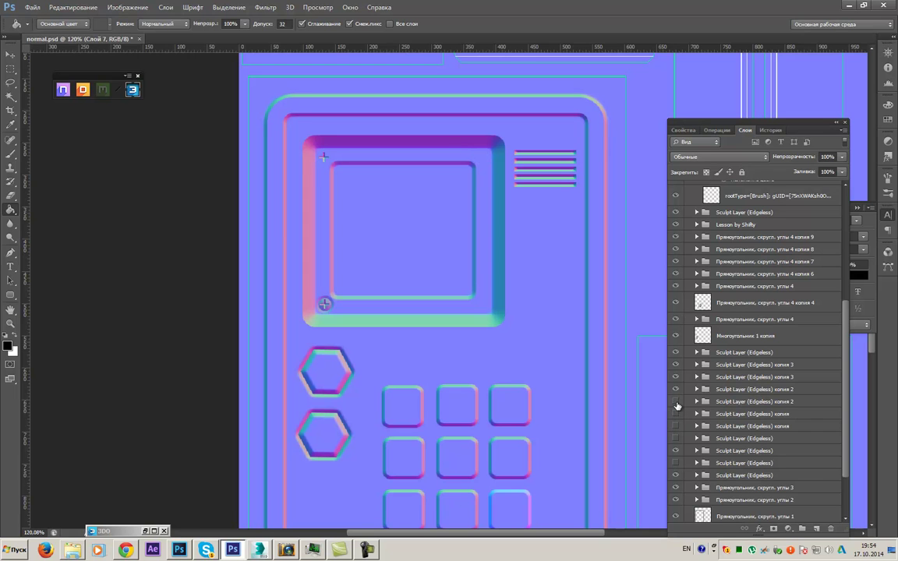
{"action": "left_click", "coordinate": [677, 378]}
- Select the eight Sculpt Layer (Edgeless) groups forming the screws, make them visible again and merge them into one layer
{"action": "left_click", "coordinate": [708, 365]}
{"action": "mouse_move", "coordinate": [710, 463]}
{"action": "left_mouse_down"}
{"action": "mouse_move", "coordinate": [715, 444]}
{"action": "mouse_move", "coordinate": [710, 452]}
{"action": "left_mouse_up"}
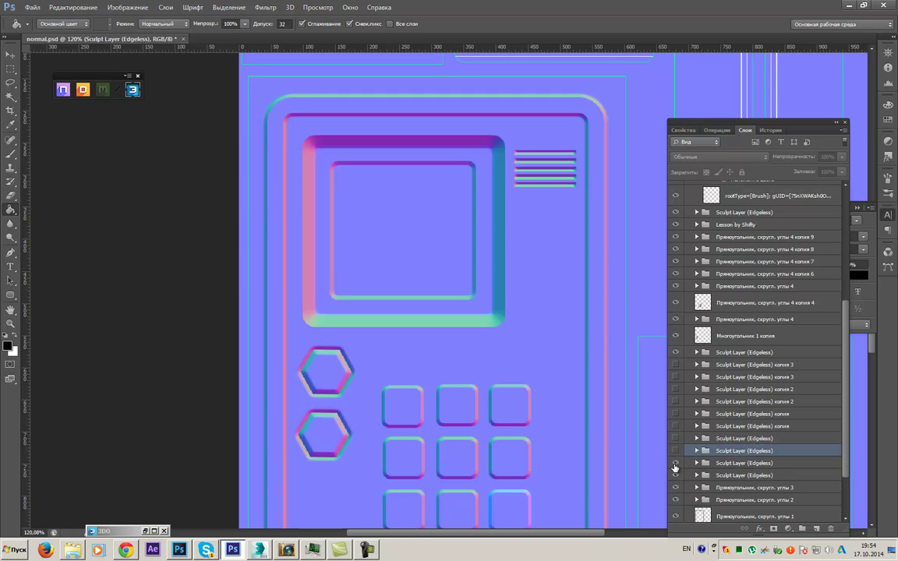
{"action": "left_click", "coordinate": [723, 364], "text": "shift"}
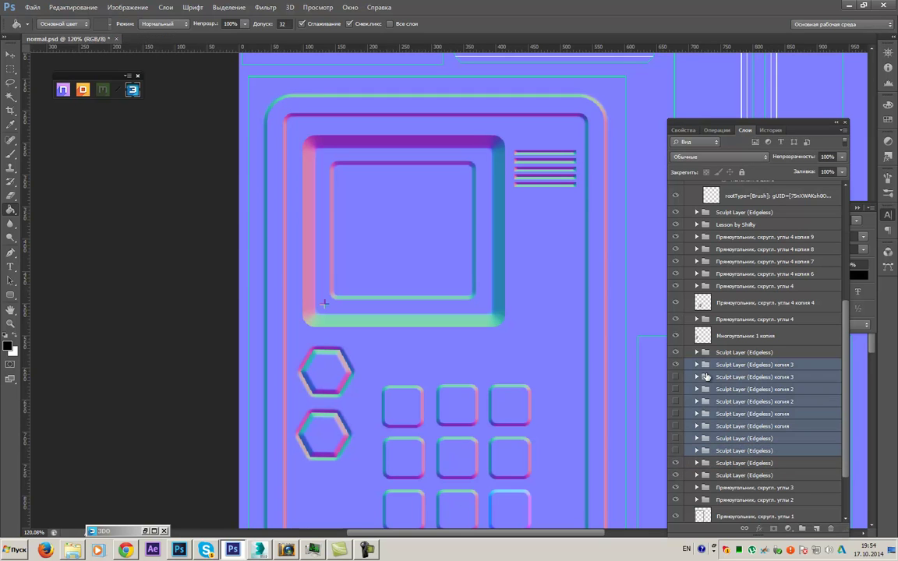
{"action": "left_click_drag", "start_coordinate": [677, 414], "coordinate": [676, 451]}
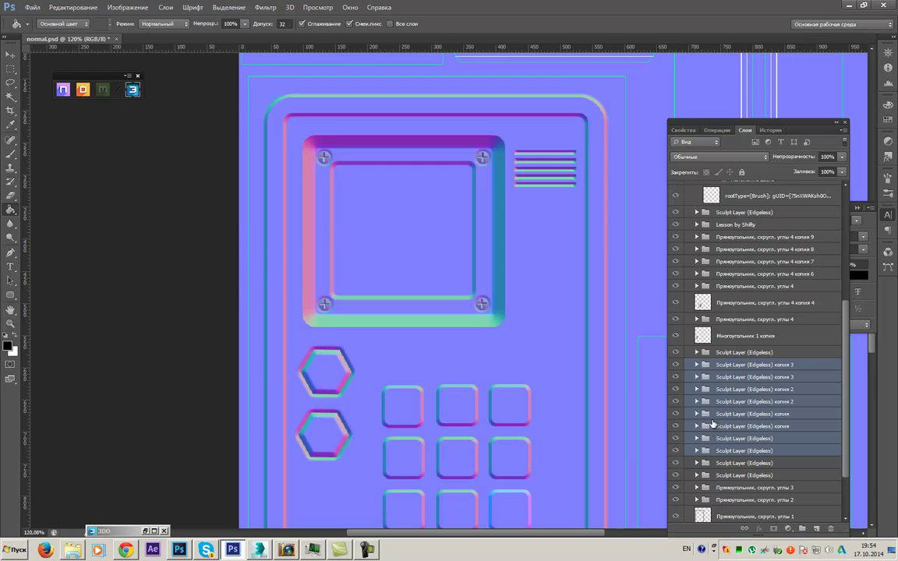
{"action": "right_click", "coordinate": [723, 421]}
{"action": "left_click", "coordinate": [763, 328]}
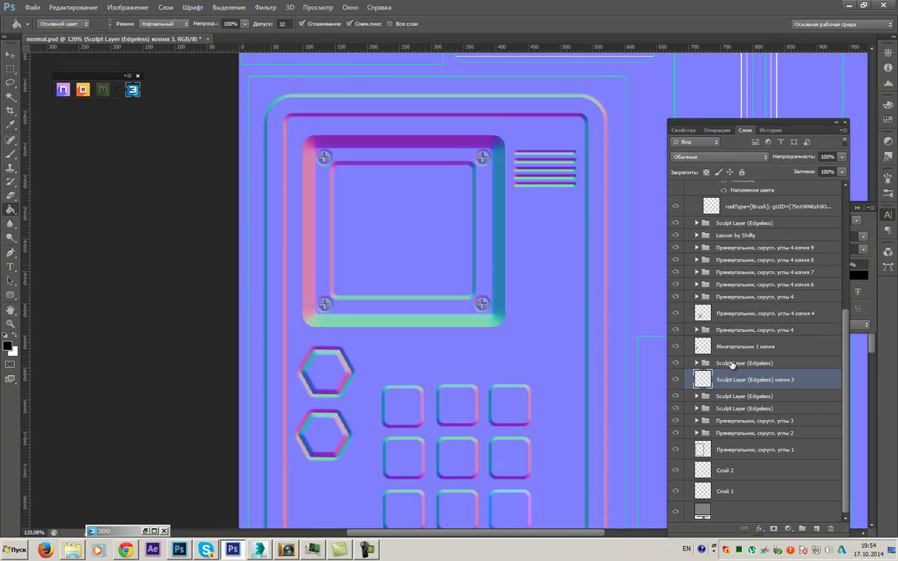
- Load the merged screw layer's outline as a selection and add a new layer above Слой 7 in COLOR
{"action": "scroll", "coordinate": [687, 365], "scroll_direction": "up", "scroll_amount": 5}
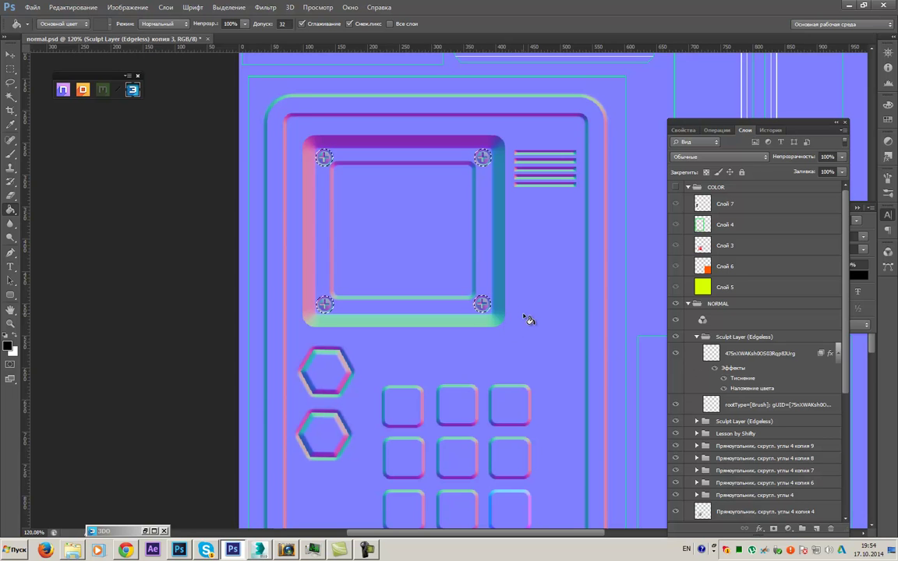
{"action": "scroll", "coordinate": [512, 305], "scroll_direction": "up", "scroll_amount": 3}
{"action": "scroll", "coordinate": [483, 309], "scroll_direction": "up", "scroll_amount": 2}
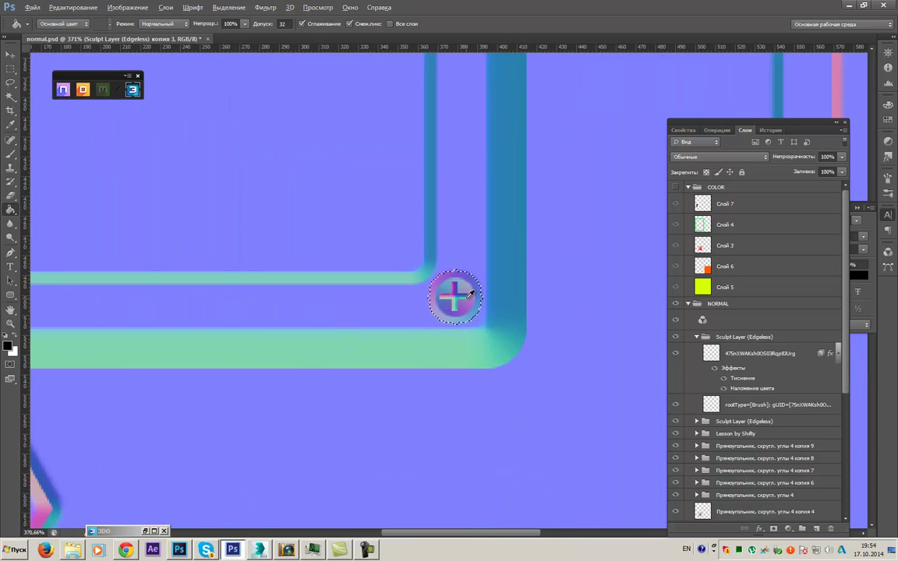
{"action": "scroll", "coordinate": [481, 311], "scroll_direction": "down", "scroll_amount": 4}
{"action": "left_click", "coordinate": [705, 210]}
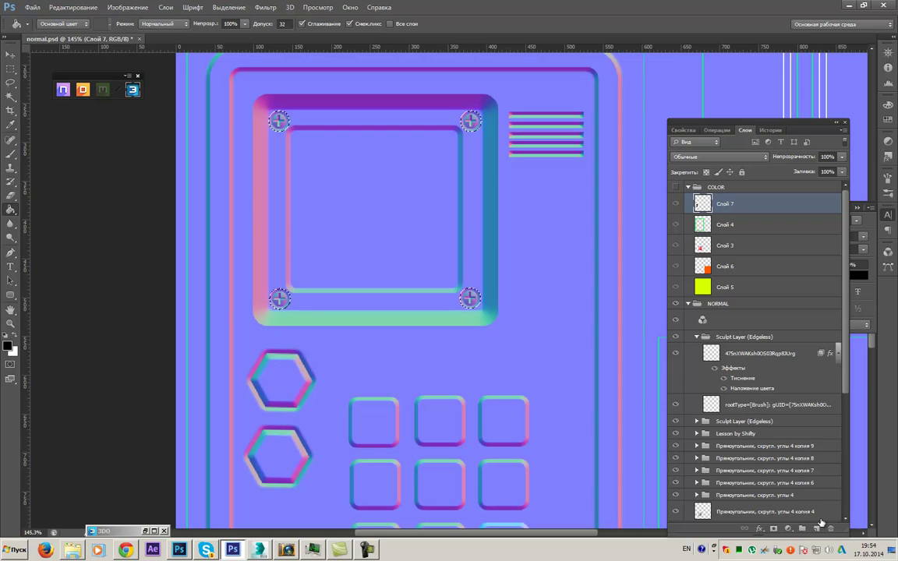
{"action": "key", "text": "ctrl+shift+alt+n"}
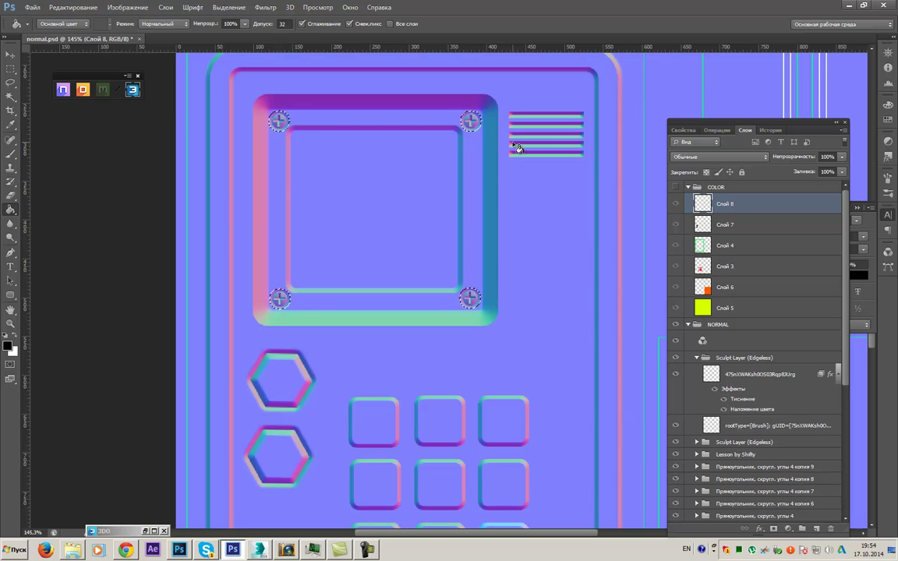
- Show the COLOR group and fill the lower-right screw with white on Слой 8
{"action": "left_click", "coordinate": [676, 188]}
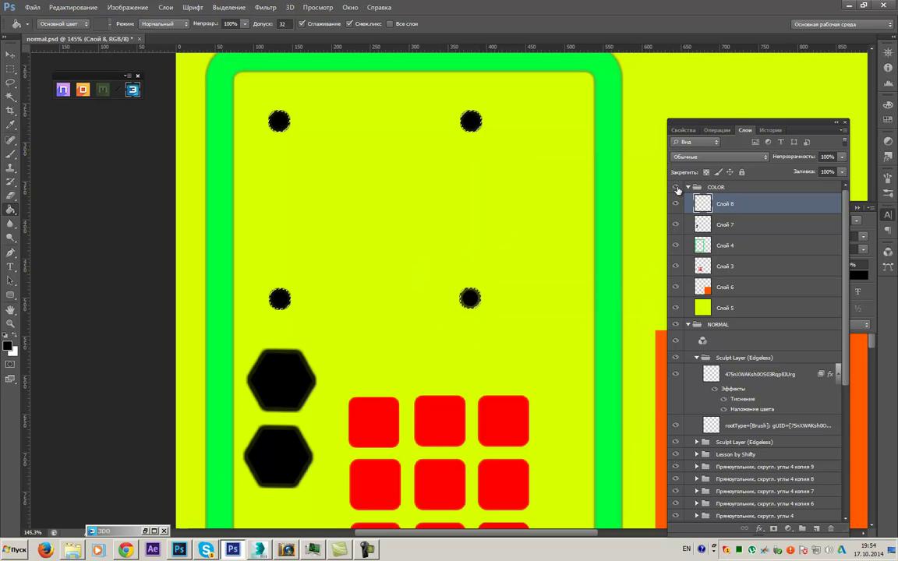
{"action": "key", "text": "x"}
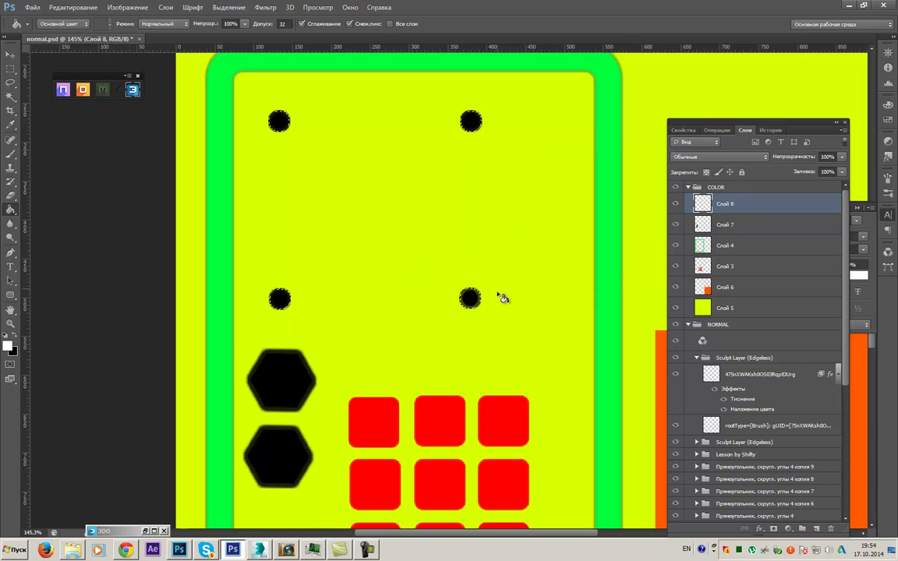
{"action": "left_click", "coordinate": [470, 299]}
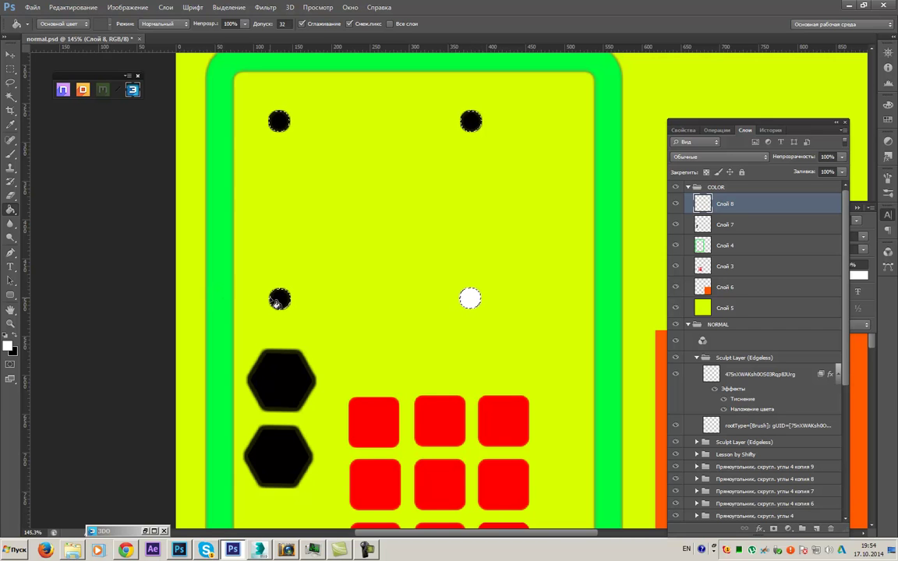
- Enlarge the Brush to 40 px and paint the remaining three screws white within the selection
{"action": "key", "text": "b"}
{"action": "key", "text": "bracketright"}
{"action": "key", "text": "bracketright"}
{"action": "key", "text": "bracketright"}
{"action": "key", "text": "bracketright"}
{"action": "key", "text": "bracketright"}
{"action": "mouse_move", "coordinate": [278, 296]}
{"action": "left_mouse_down"}
{"action": "mouse_move", "coordinate": [298, 280]}
{"action": "mouse_move", "coordinate": [292, 297]}
{"action": "mouse_move", "coordinate": [308, 306]}
{"action": "mouse_move", "coordinate": [285, 300]}
{"action": "left_mouse_up"}
{"action": "mouse_move", "coordinate": [268, 137]}
{"action": "left_mouse_down"}
{"action": "mouse_move", "coordinate": [291, 130]}
{"action": "mouse_move", "coordinate": [278, 123]}
{"action": "left_mouse_up"}
{"action": "left_click", "coordinate": [471, 121]}
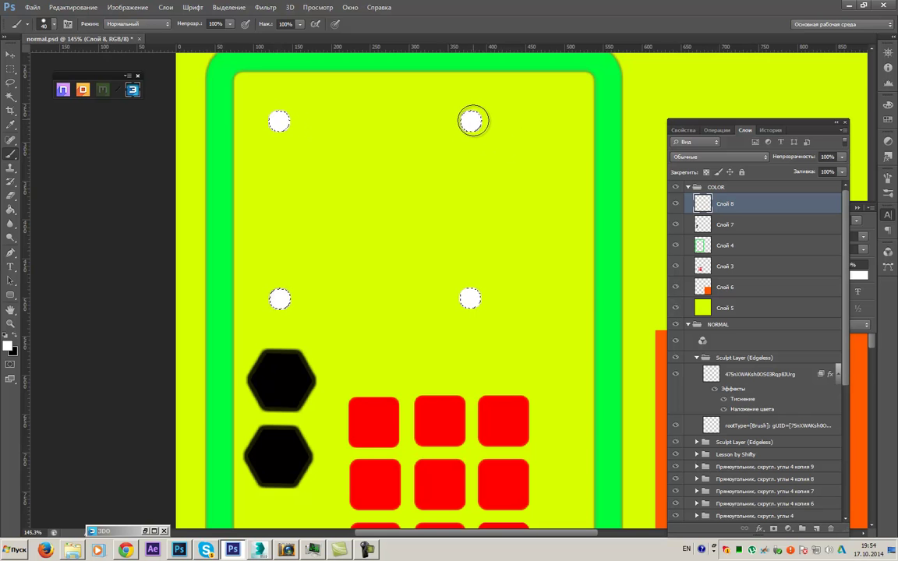
- Clear the screw selection and hide the COLOR group to expose the normal map
{"action": "scroll", "coordinate": [500, 213], "scroll_direction": "down", "scroll_amount": 3}
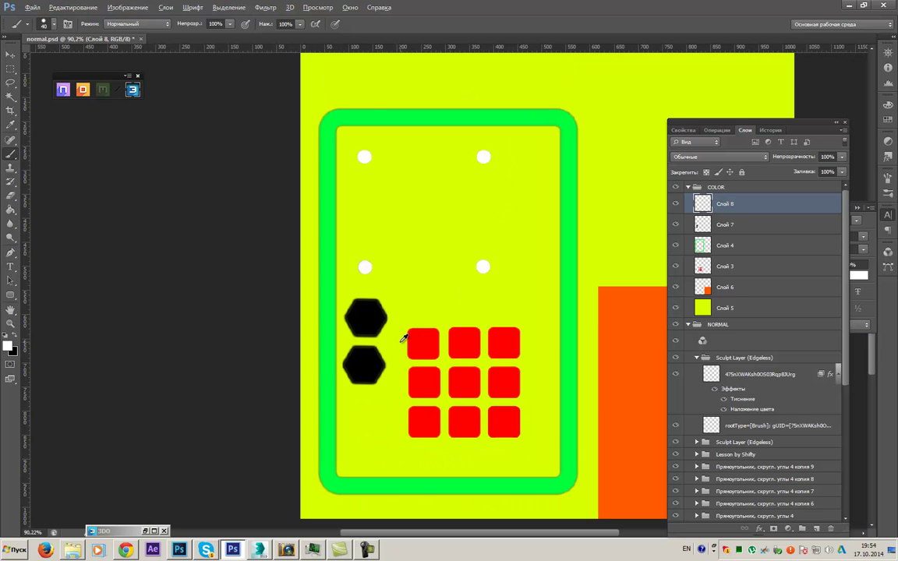
{"action": "scroll", "coordinate": [403, 337], "scroll_direction": "up", "scroll_amount": 2}
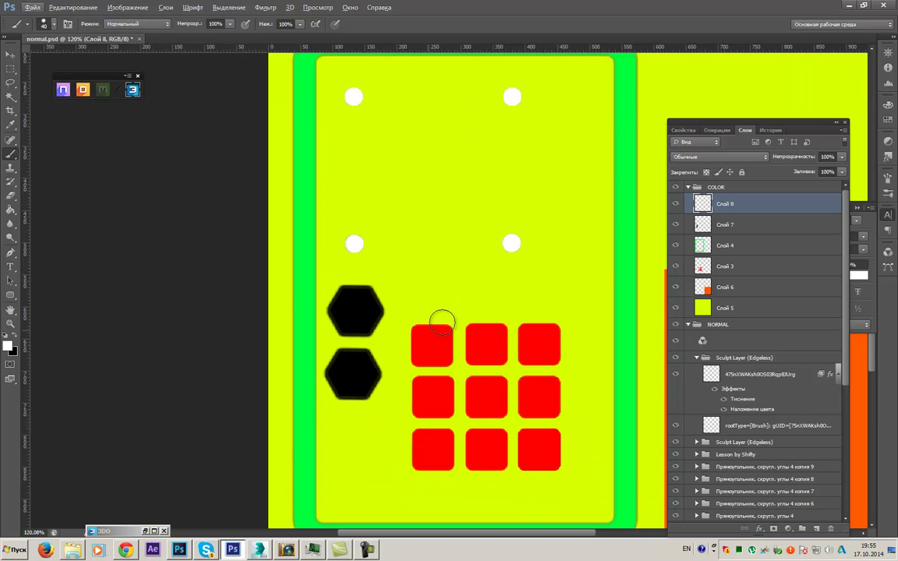
{"action": "left_click", "coordinate": [676, 187]}
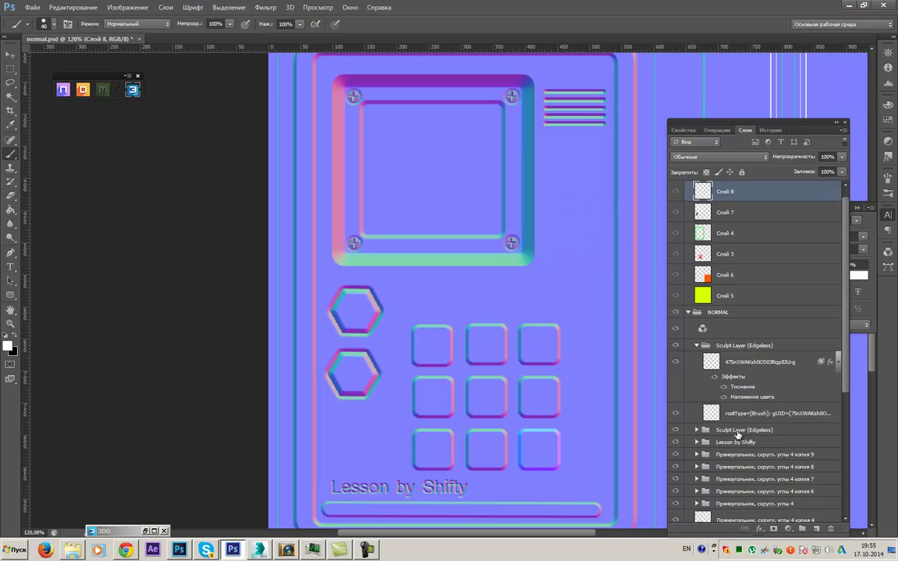
- Identify the screen frame's group, Прямоугольник, скругл. углы 2, by toggling layer visibility and merge it into a single layer
{"action": "scroll", "coordinate": [712, 392], "scroll_direction": "down", "scroll_amount": 5}
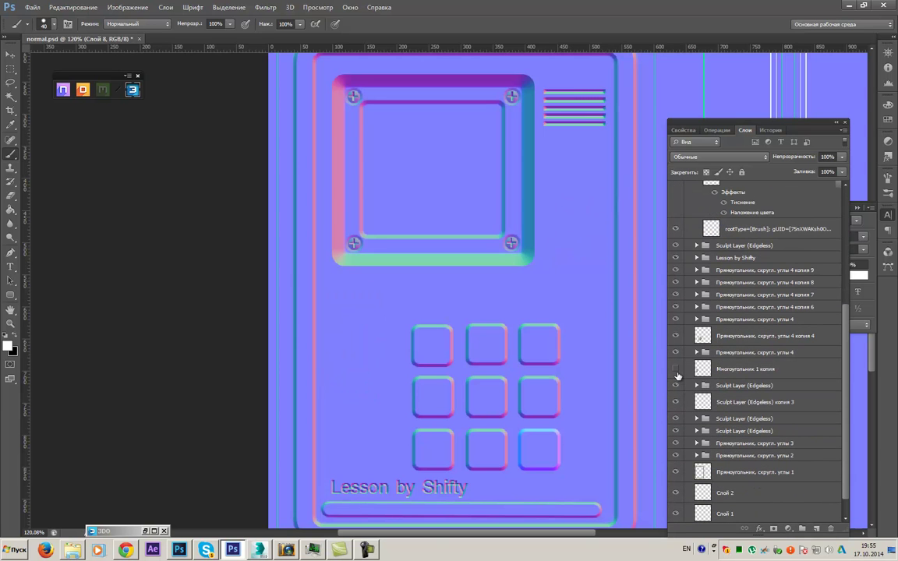
{"action": "scroll", "coordinate": [704, 421], "scroll_direction": "down", "scroll_amount": 1}
{"action": "left_click", "coordinate": [675, 433]}
{"action": "left_click", "coordinate": [675, 434]}
{"action": "left_click", "coordinate": [675, 434]}
{"action": "left_click", "coordinate": [675, 433]}
{"action": "left_click", "coordinate": [675, 434]}
{"action": "left_click", "coordinate": [675, 433]}
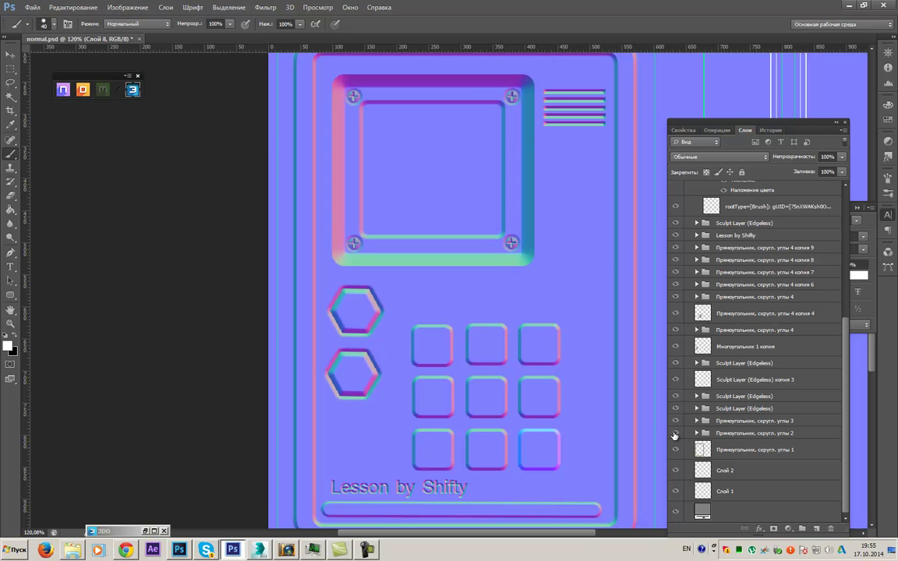
{"action": "left_click", "coordinate": [675, 434]}
{"action": "left_click", "coordinate": [675, 434]}
{"action": "left_click", "coordinate": [711, 433]}
{"action": "right_click", "coordinate": [712, 433]}
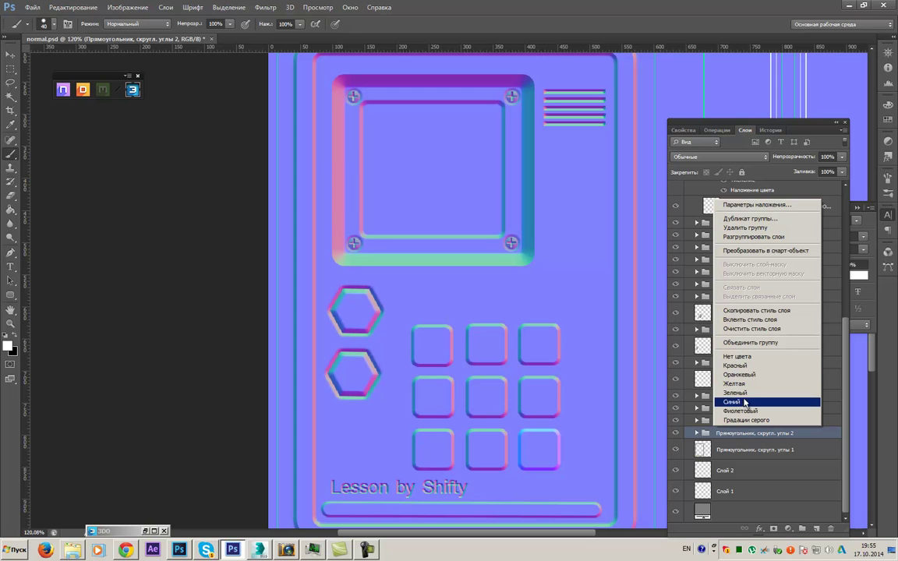
{"action": "left_click", "coordinate": [754, 344]}
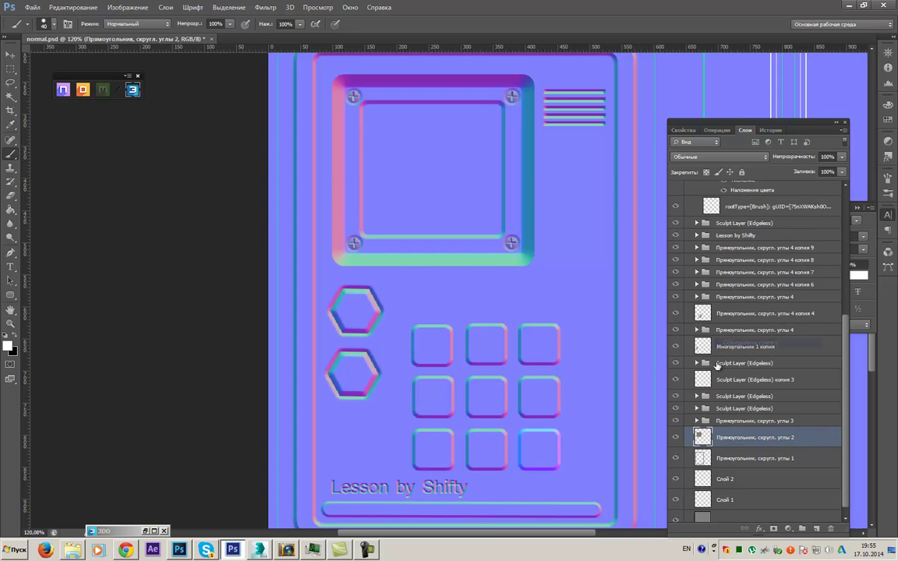
- Load the outline of layer Прямоугольник, скругл. углы 2 as a selection and add a new layer above Слой 8 in the COLOR group
{"action": "left_click", "coordinate": [703, 431], "text": "ctrl"}
{"action": "scroll", "coordinate": [746, 375], "scroll_direction": "up", "scroll_amount": 5}
{"action": "scroll", "coordinate": [745, 374], "scroll_direction": "up", "scroll_amount": 2}
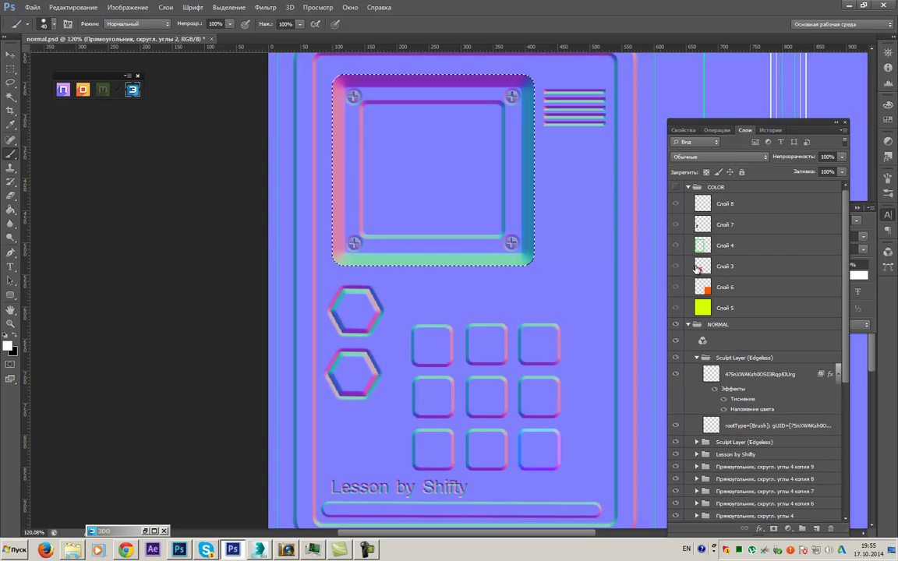
{"action": "left_click", "coordinate": [706, 209]}
{"action": "left_click", "coordinate": [817, 529]}
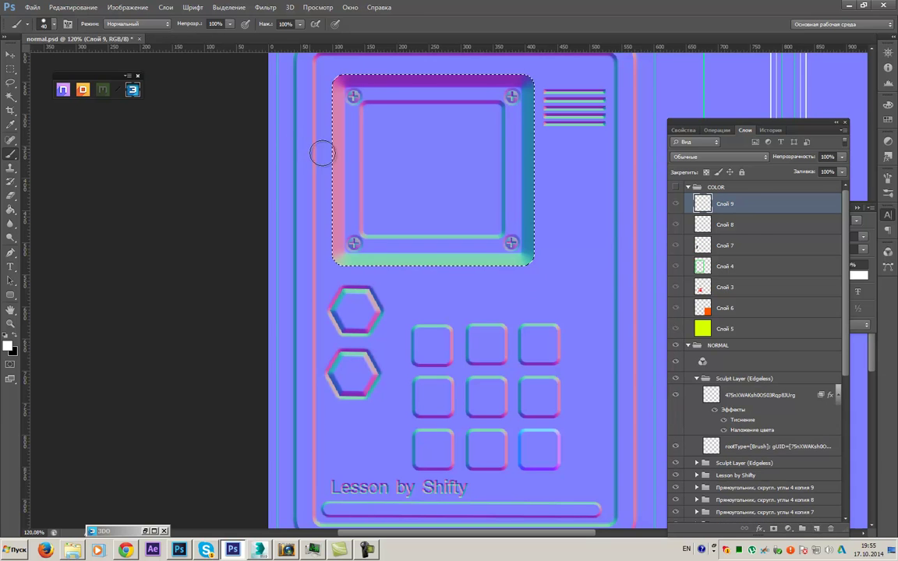
- Show the COLOR group, fill the screen frame selection on Слой 9 with blue 1800ff instead of white, and clear the selection
{"action": "key", "text": "g"}
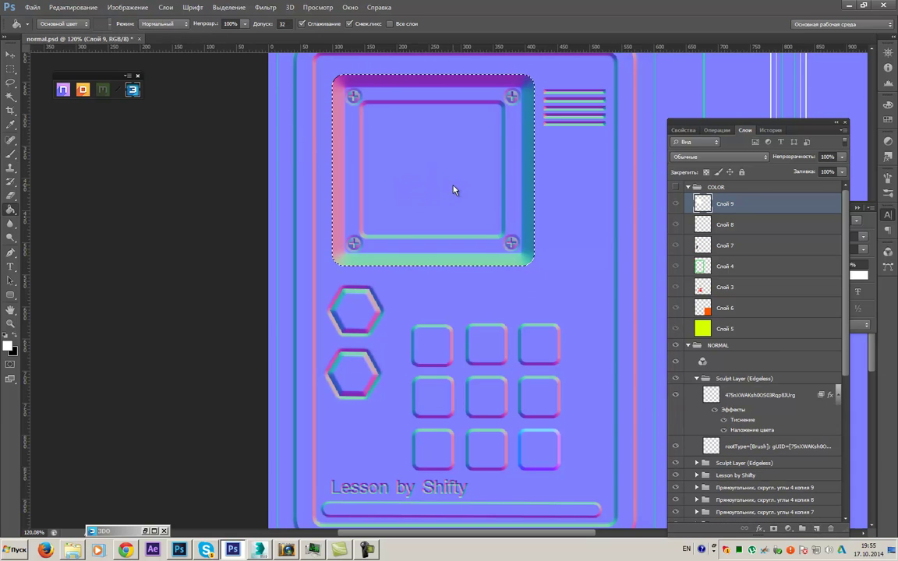
{"action": "left_click", "coordinate": [675, 189]}
{"action": "key", "text": "ctrl+z"}
{"action": "left_click", "coordinate": [8, 348]}
{"action": "left_click_drag", "start_coordinate": [249, 329], "coordinate": [276, 300]}
{"action": "left_click", "coordinate": [327, 312]}
{"action": "left_click_drag", "start_coordinate": [328, 312], "coordinate": [328, 309]}
{"action": "left_click_drag", "start_coordinate": [280, 287], "coordinate": [310, 264]}
{"action": "left_click", "coordinate": [397, 260]}
{"action": "left_click", "coordinate": [389, 193]}
{"action": "key", "text": "ctrl+d"}
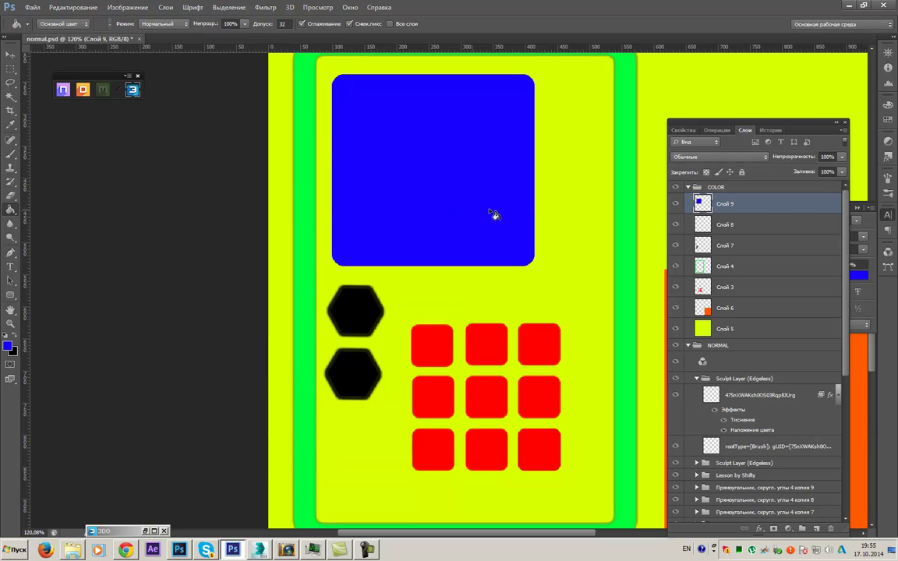
- Hide the COLOR group and identify the inner screen's group in NORMAL by toggling layer visibility
{"action": "scroll", "coordinate": [700, 263], "scroll_direction": "down", "scroll_amount": 10}
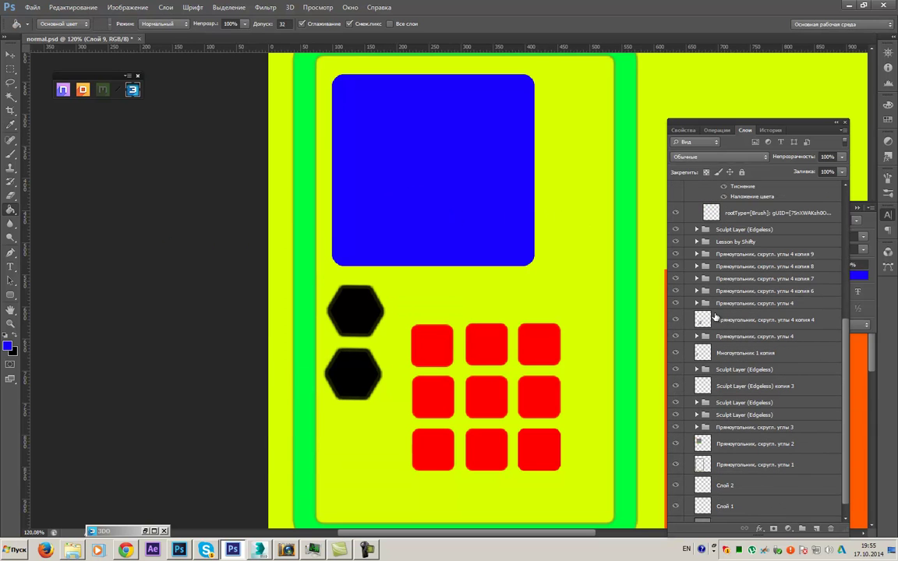
{"action": "scroll", "coordinate": [715, 316], "scroll_direction": "up", "scroll_amount": 10}
{"action": "left_click", "coordinate": [677, 189]}
{"action": "scroll", "coordinate": [751, 345], "scroll_direction": "down", "scroll_amount": 8}
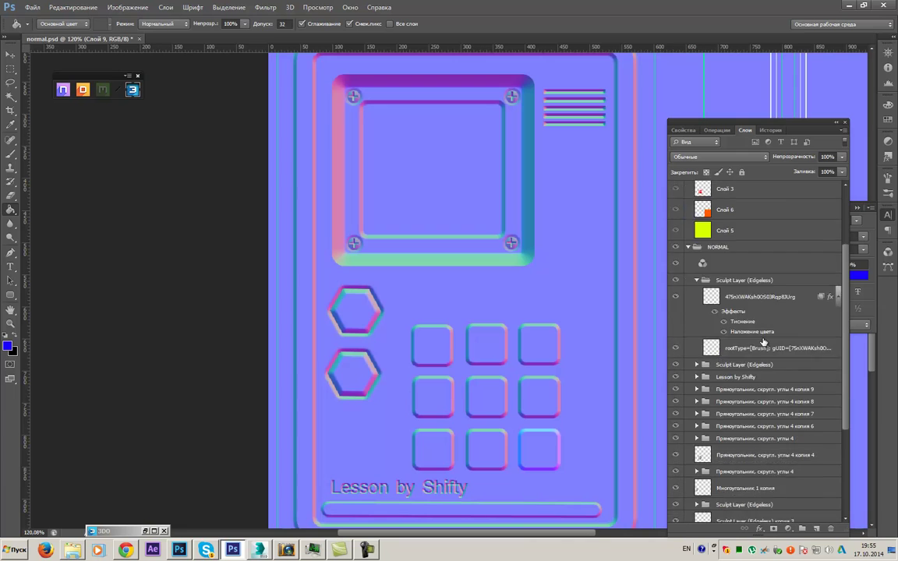
{"action": "left_click", "coordinate": [676, 412]}
{"action": "left_click", "coordinate": [676, 412]}
{"action": "left_click", "coordinate": [676, 413]}
{"action": "left_click", "coordinate": [676, 413]}
- Merge the inner screen's group, Прямоугольник, скругл. углы 3, into a single layer
{"action": "left_click", "coordinate": [711, 416]}
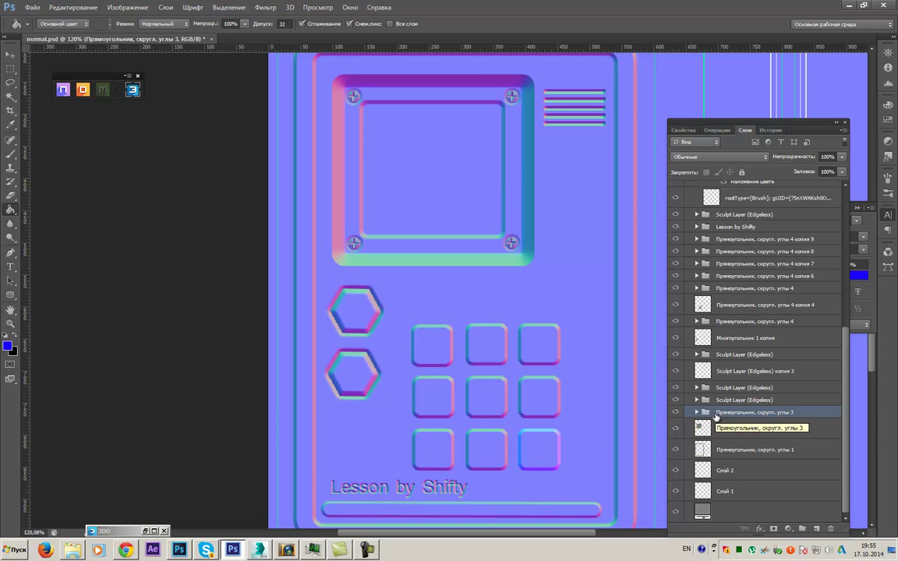
{"action": "left_click", "coordinate": [676, 413]}
{"action": "left_click", "coordinate": [676, 414]}
{"action": "right_click", "coordinate": [720, 419]}
{"action": "left_click", "coordinate": [753, 332]}
- Load the inner screen layer's outline as a selection and add a new layer above Слой 9 in the COLOR group
{"action": "left_click", "coordinate": [705, 420], "text": "ctrl"}
{"action": "scroll", "coordinate": [759, 341], "scroll_direction": "up", "scroll_amount": 6}
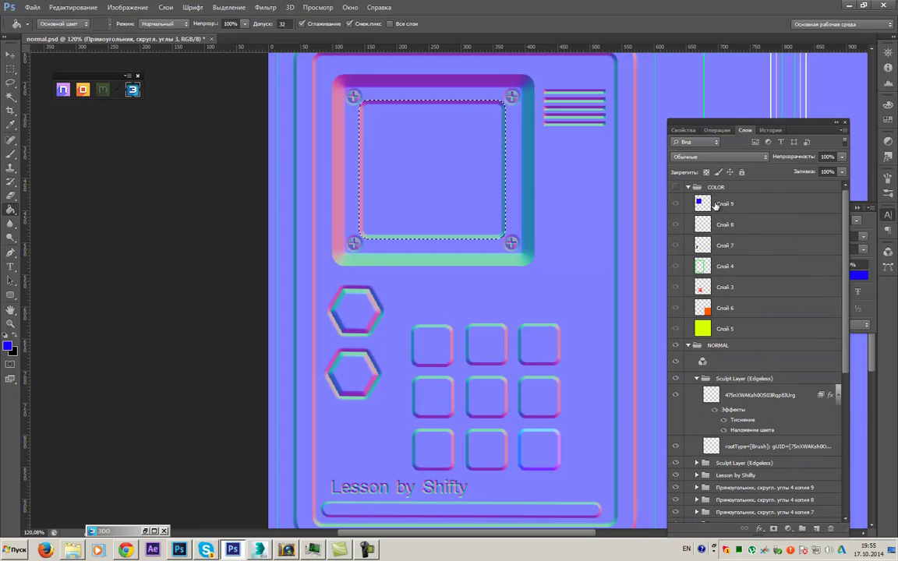
{"action": "key", "text": "ctrl+shift+alt+n"}
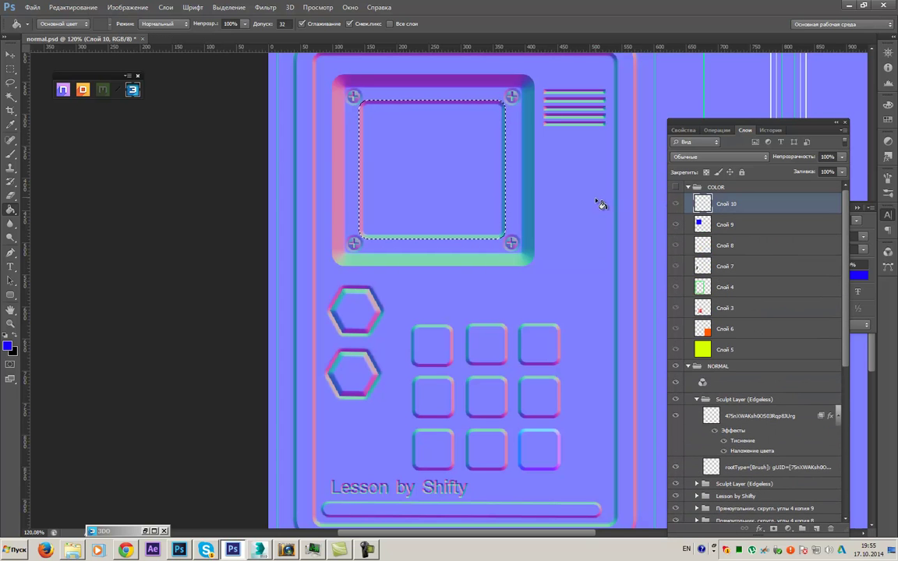
- Fill the inner screen selection on Слой 10 with cyan, show the COLOR group and clear the selection
{"action": "left_click", "coordinate": [7, 346]}
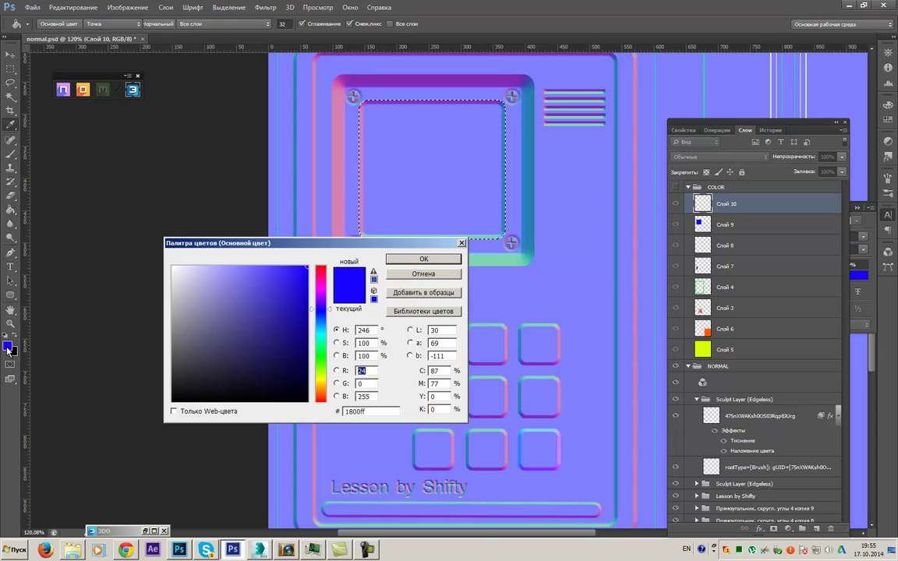
{"action": "left_click_drag", "start_coordinate": [324, 360], "coordinate": [327, 332]}
{"action": "left_click", "coordinate": [419, 260]}
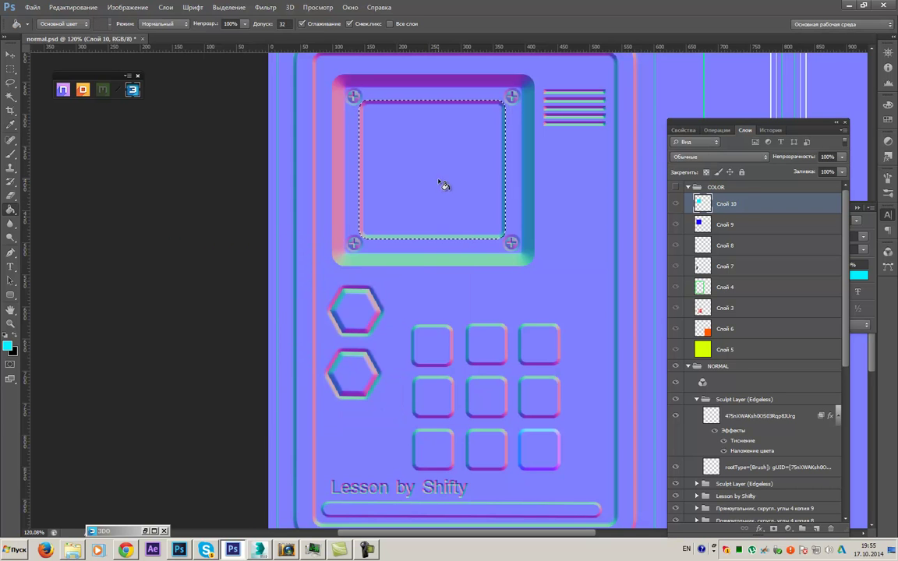
{"action": "left_click", "coordinate": [675, 187]}
{"action": "scroll", "coordinate": [468, 238], "scroll_direction": "down", "scroll_amount": 3}
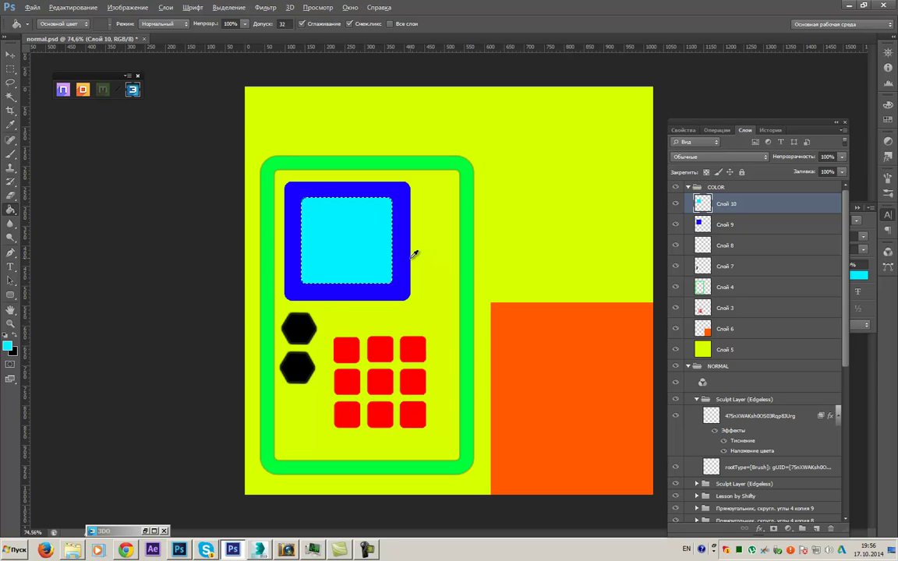
{"action": "scroll", "coordinate": [414, 255], "scroll_direction": "down", "scroll_amount": 1}
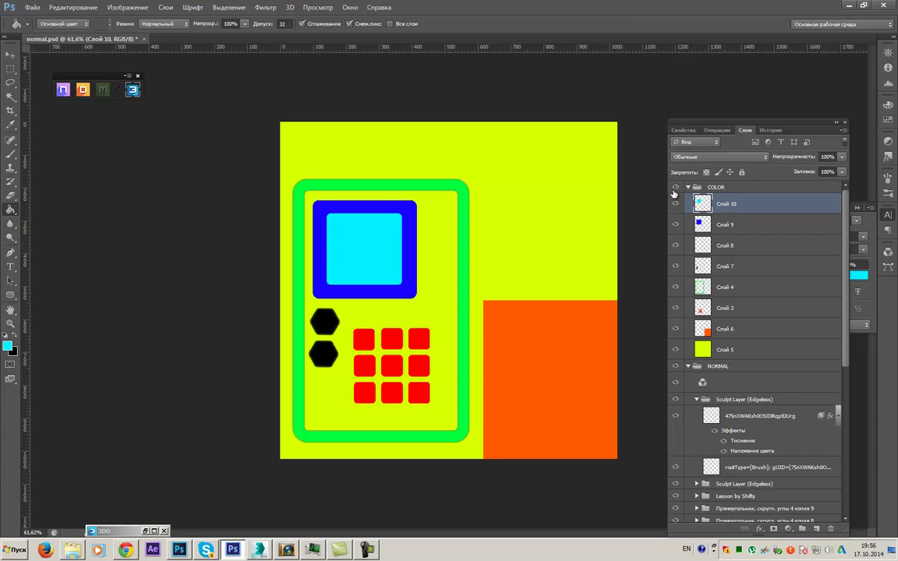
- Hide and collapse the COLOR group to expose the layers of the NORMAL group
{"action": "left_click", "coordinate": [676, 187]}
{"action": "left_click", "coordinate": [688, 189]}
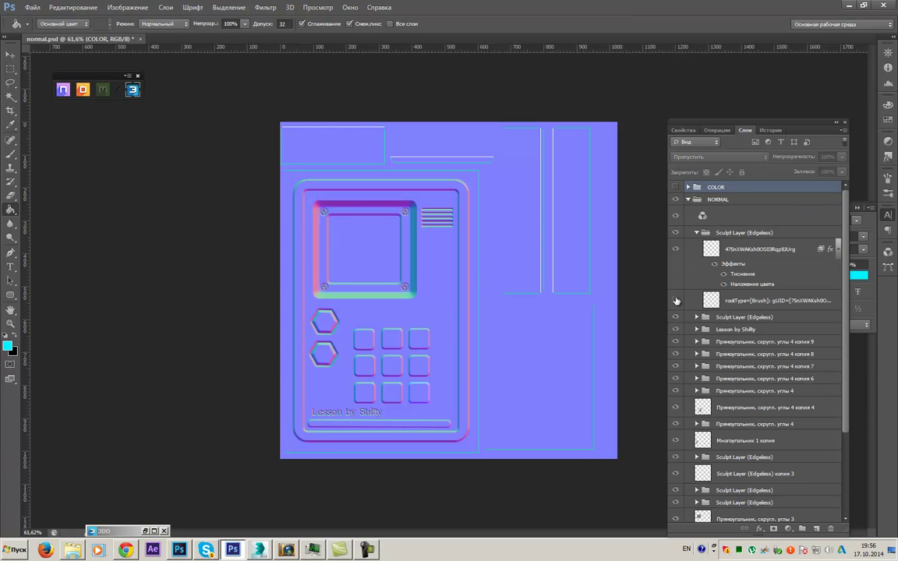
{"action": "scroll", "coordinate": [679, 328], "scroll_direction": "down", "scroll_amount": 3}
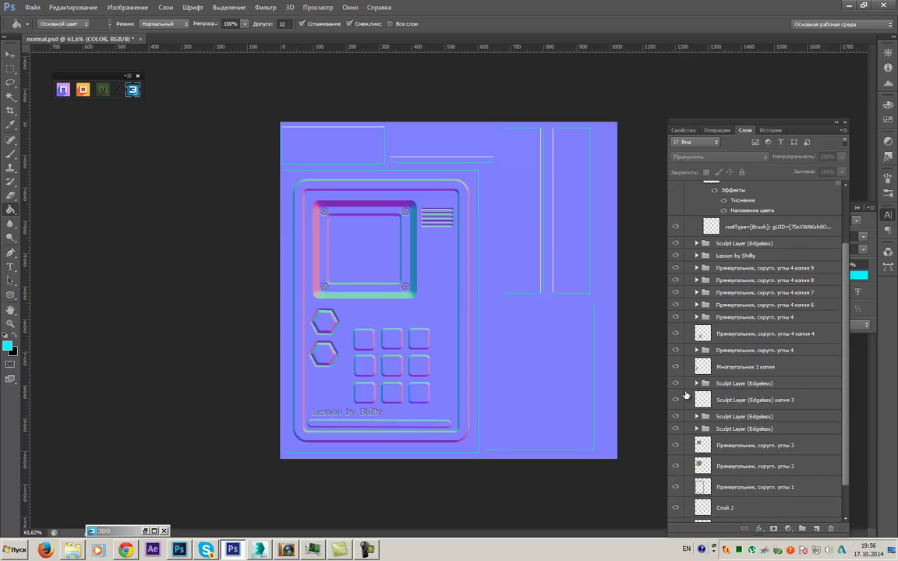
{"action": "scroll", "coordinate": [684, 396], "scroll_direction": "down", "scroll_amount": 2}
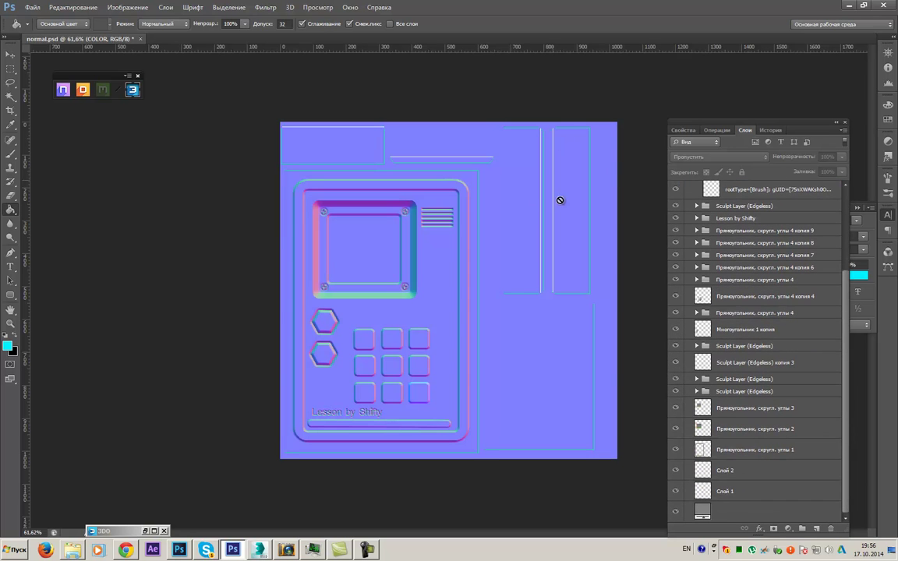
- Toggle the visibility of the shape layers in the NORMAL group to look for the layer holding the thin guide outlines
{"action": "left_click", "coordinate": [677, 296]}
{"action": "left_click", "coordinate": [678, 295]}
{"action": "left_click", "coordinate": [677, 281]}
{"action": "left_click", "coordinate": [677, 281]}
{"action": "left_click", "coordinate": [677, 268]}
{"action": "left_click", "coordinate": [677, 268]}
{"action": "mouse_move", "coordinate": [678, 207]}
{"action": "left_mouse_down"}
{"action": "mouse_move", "coordinate": [679, 283]}
{"action": "mouse_move", "coordinate": [680, 214]}
{"action": "left_mouse_up"}
{"action": "left_click", "coordinate": [676, 297]}
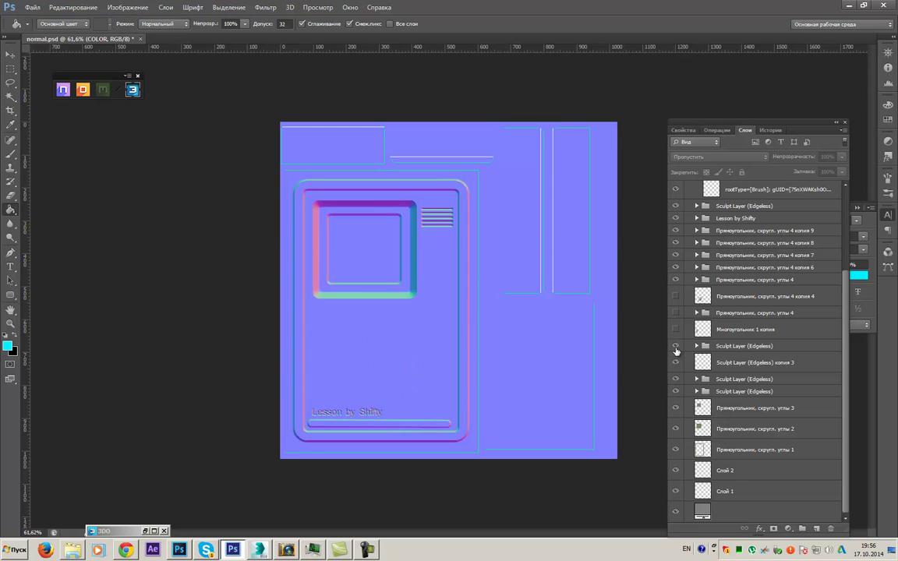
{"action": "left_click", "coordinate": [676, 298]}
- Delete Слой 2 with the guide outlines and keep layers Прямоугольник, скругл. углы 1 and 2 visible
{"action": "left_click_drag", "start_coordinate": [677, 430], "coordinate": [678, 478]}
{"action": "left_click", "coordinate": [677, 513]}
{"action": "left_click", "coordinate": [710, 472]}
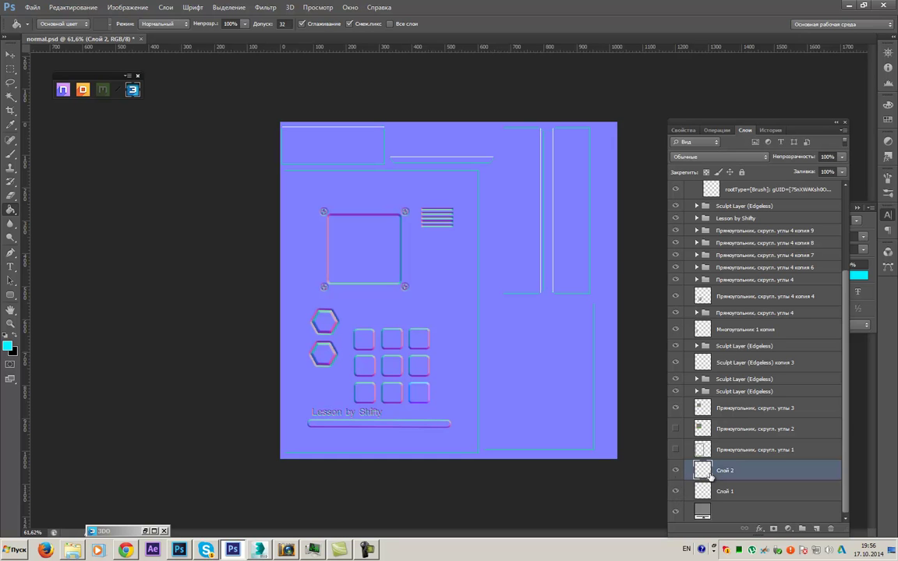
{"action": "key", "text": "Delete"}
{"action": "left_click", "coordinate": [676, 471]}
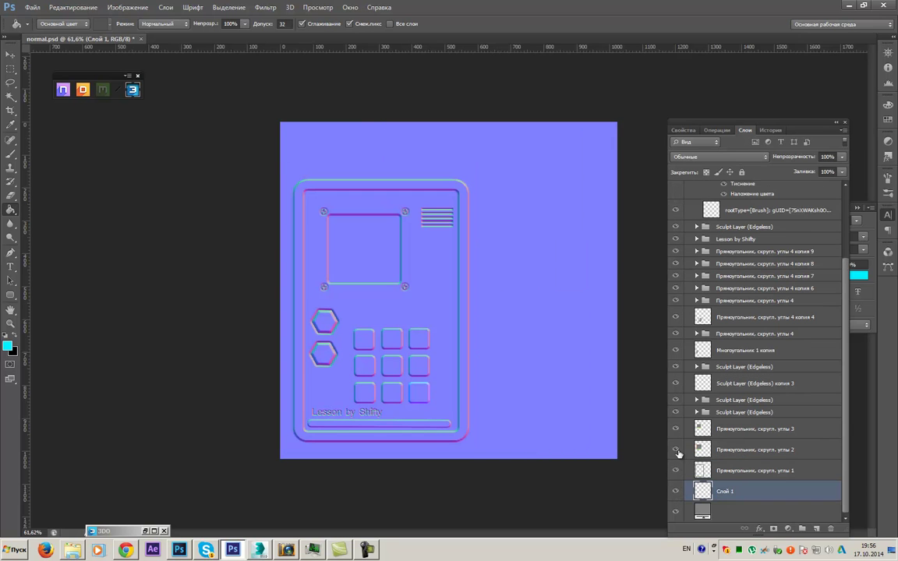
{"action": "left_click", "coordinate": [676, 450]}
- Save the normal map as a new Photoshop file named normal_QS.psd with maximized compatibility
{"action": "key", "text": "ctrl+shift+s"}
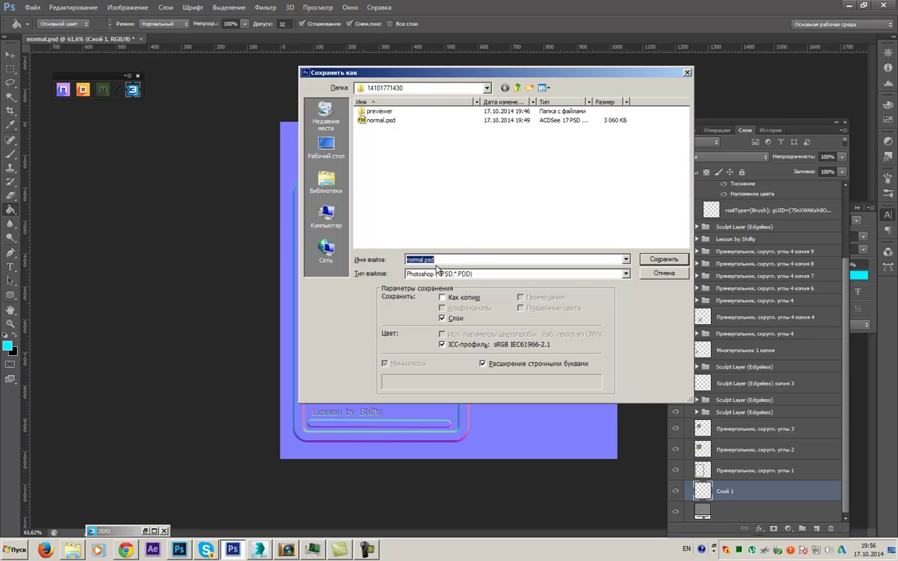
{"action": "key", "text": "Return"}
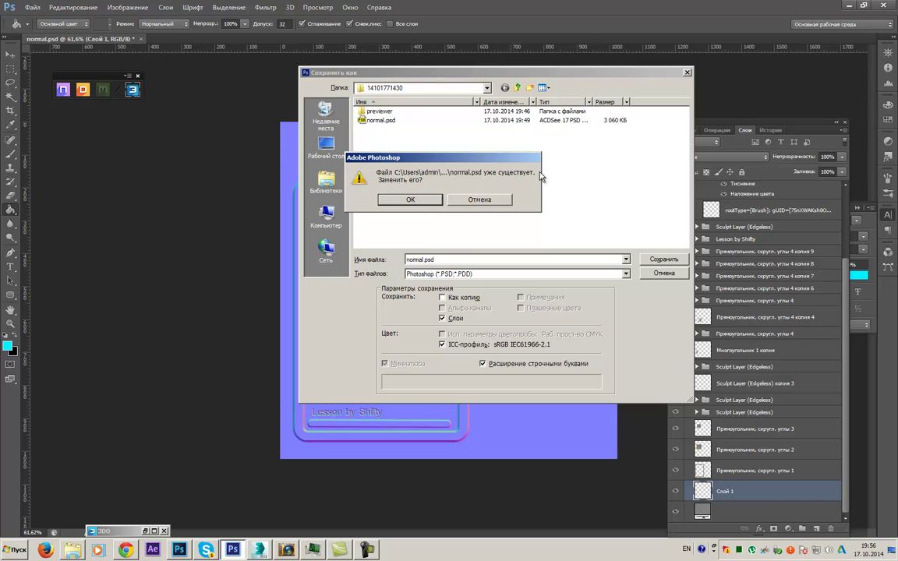
{"action": "left_click", "coordinate": [499, 200]}
{"action": "left_click", "coordinate": [422, 260]}
{"action": "type", "text": "_3D"}
{"action": "left_click", "coordinate": [664, 262]}
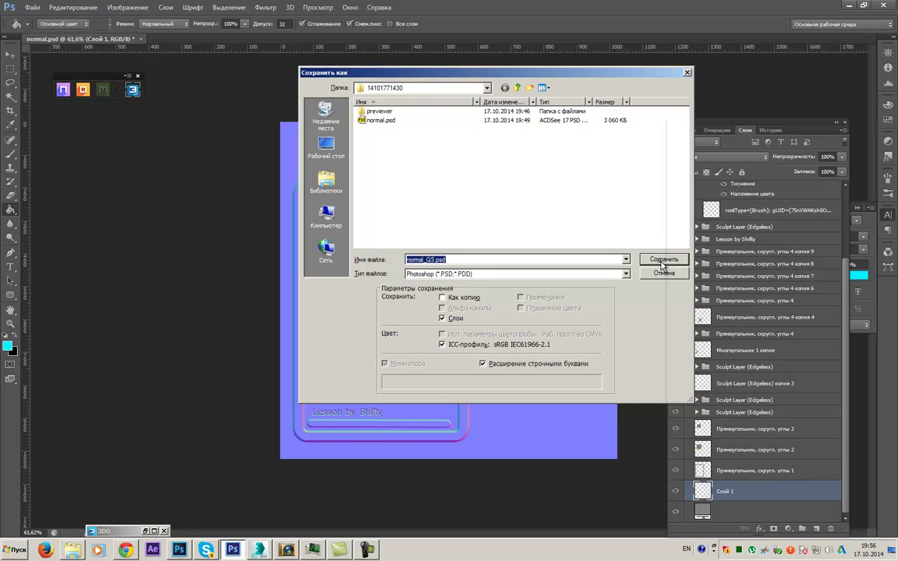
{"action": "left_click", "coordinate": [588, 169]}
- Collapse and hide the NORMAL group, and show the COLOR group
{"action": "scroll", "coordinate": [708, 269], "scroll_direction": "up", "scroll_amount": 4}
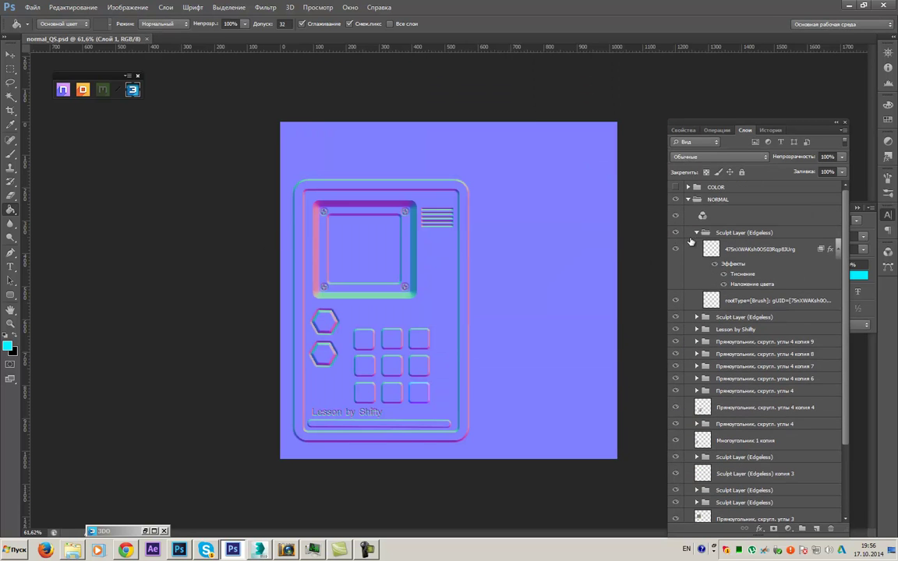
{"action": "left_click", "coordinate": [698, 233]}
{"action": "left_click", "coordinate": [689, 199]}
{"action": "left_click", "coordinate": [676, 188]}
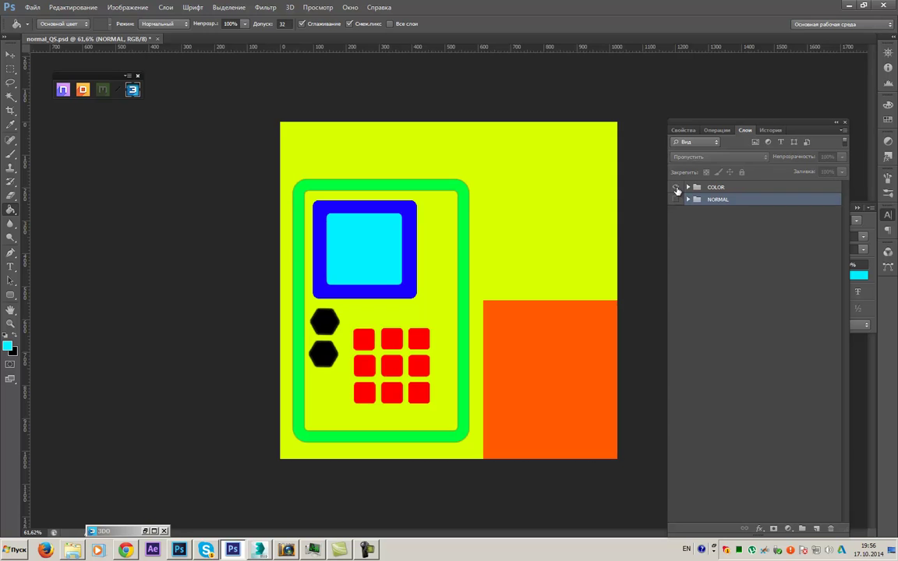
- Save the colour map as a separate Photoshop file named color_QS.psd with maximized compatibility
{"action": "key", "text": "ctrl+shift+s"}
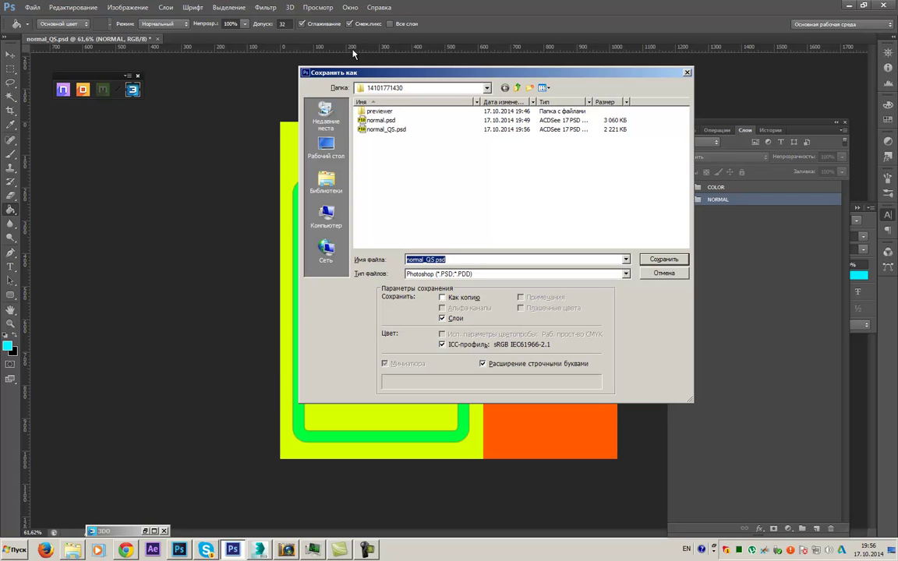
{"action": "left_click", "coordinate": [424, 260]}
{"action": "left_click_drag", "start_coordinate": [424, 260], "coordinate": [356, 265]}
{"action": "type", "text": "ci"}
{"action": "left_click", "coordinate": [659, 264]}
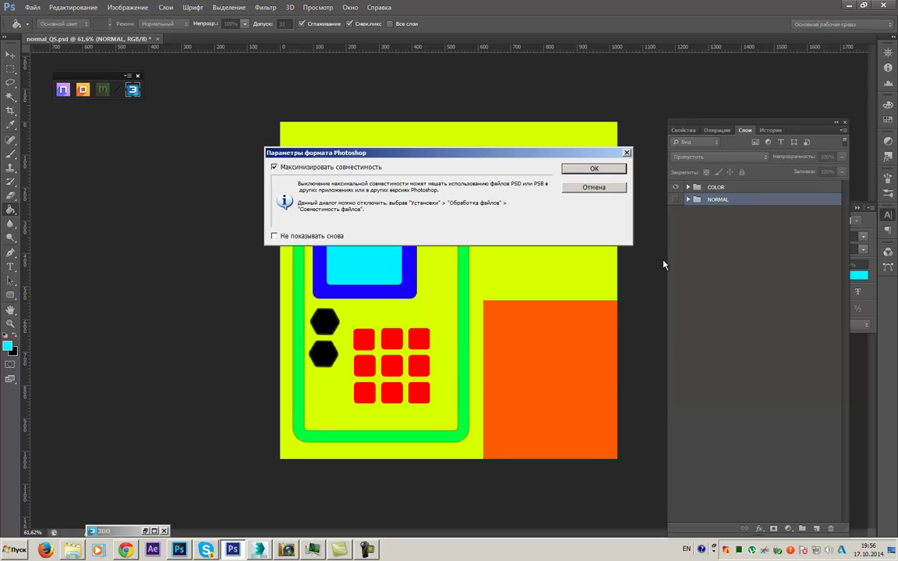
{"action": "left_click", "coordinate": [587, 169]}
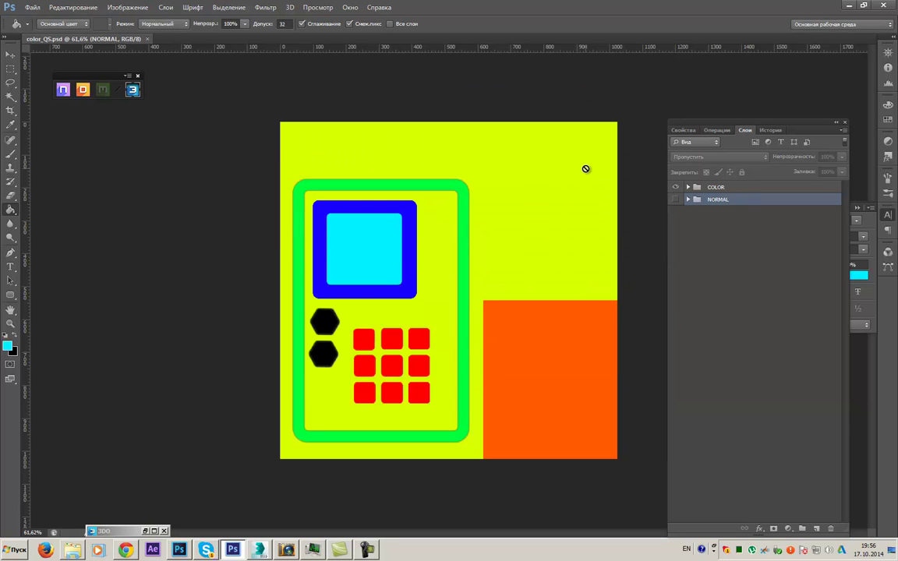